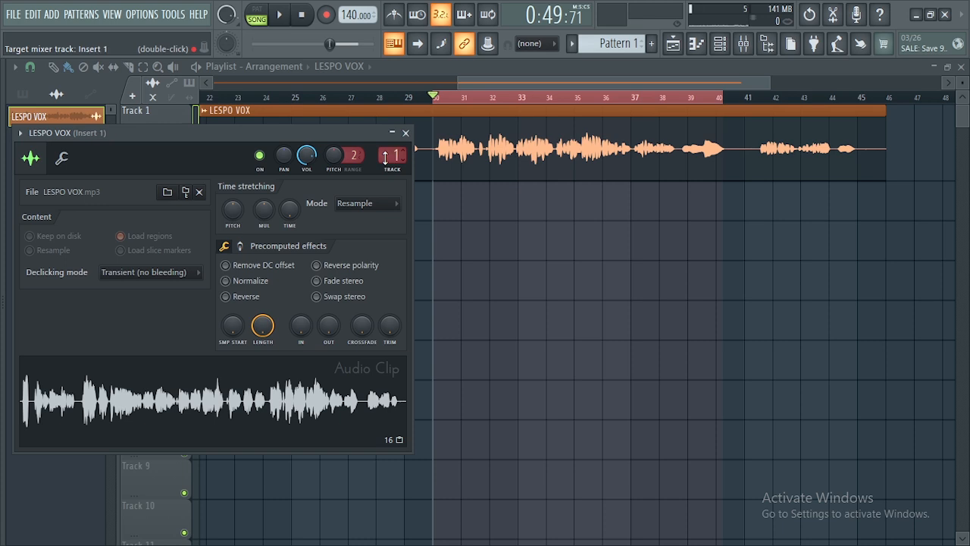
Close the LESPO VOX channel settings and open the mixer, widening it to show more insert tracks below the vocal clip
click(405, 133)
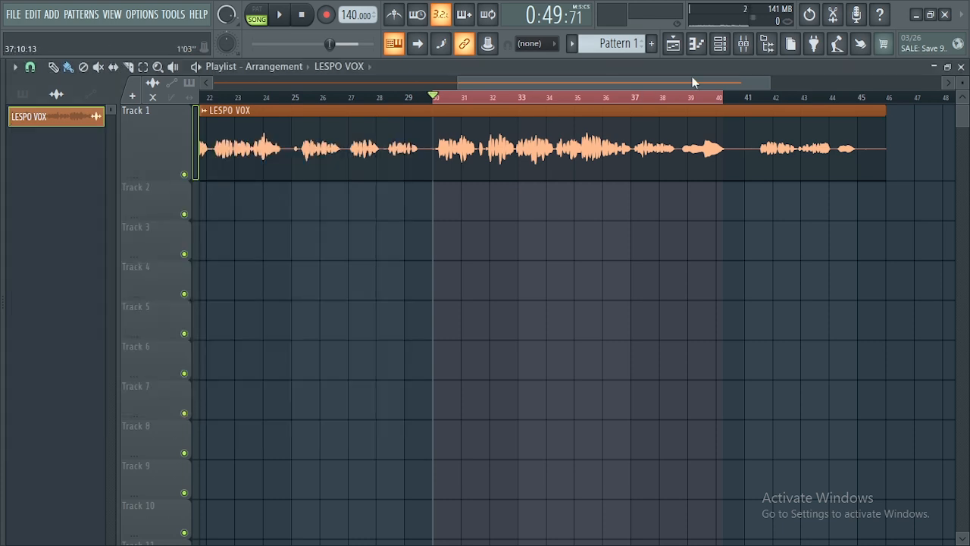
click(743, 45)
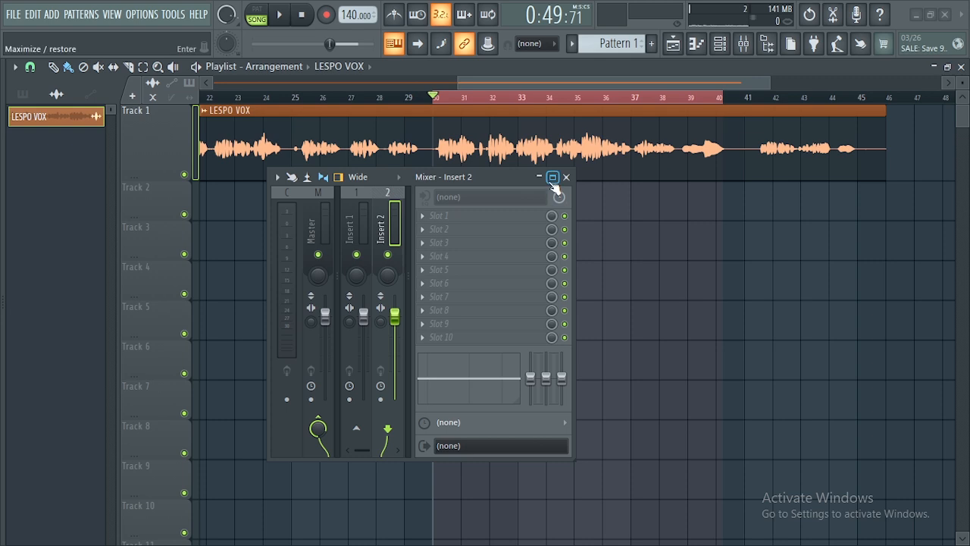
drag(574, 234, 826, 251)
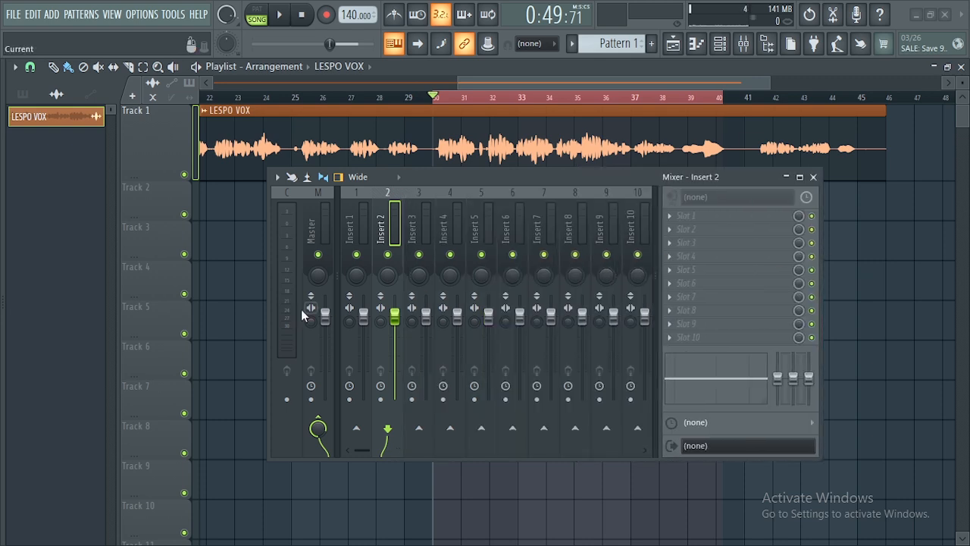
drag(268, 307, 96, 307)
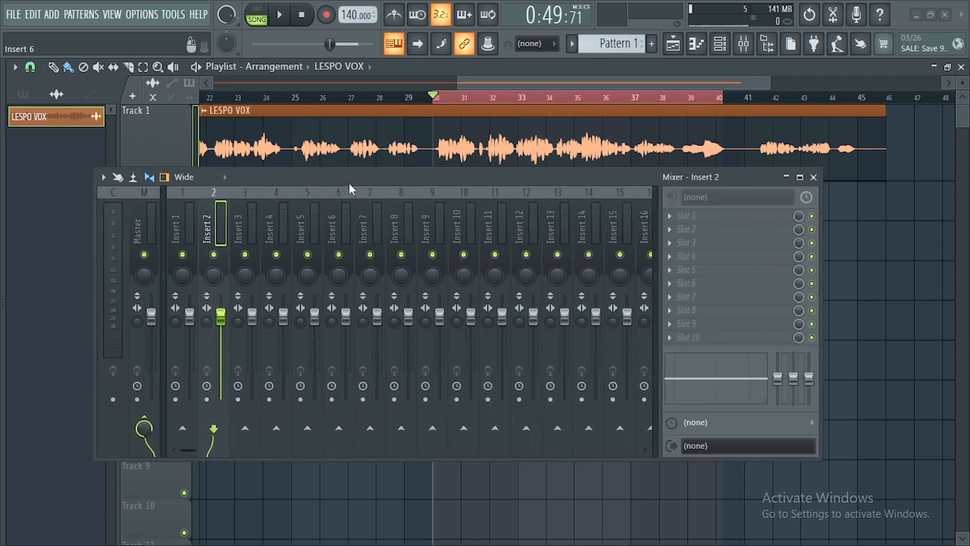
drag(349, 186, 344, 232)
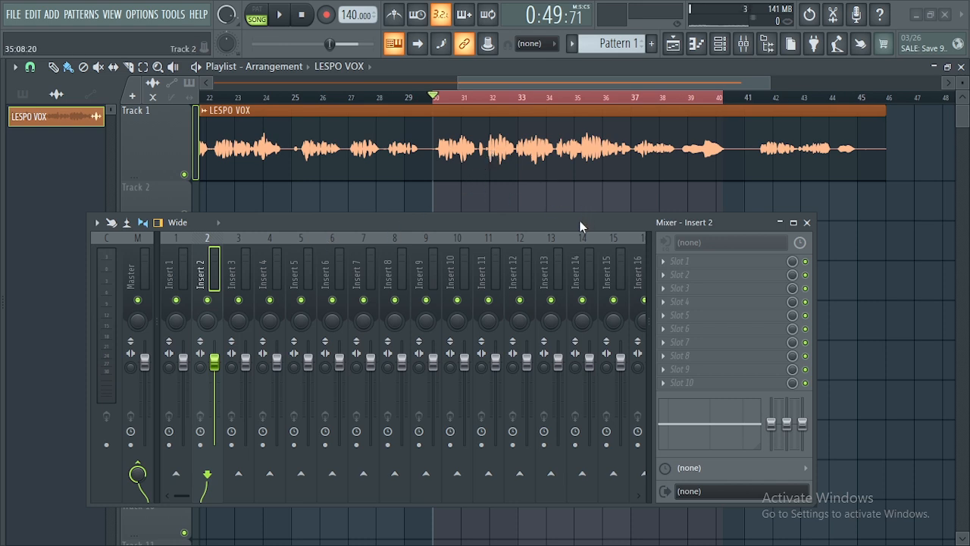
Play back the selected section of the LESPO VOX clip to hear the unprocessed vocal
key(space)
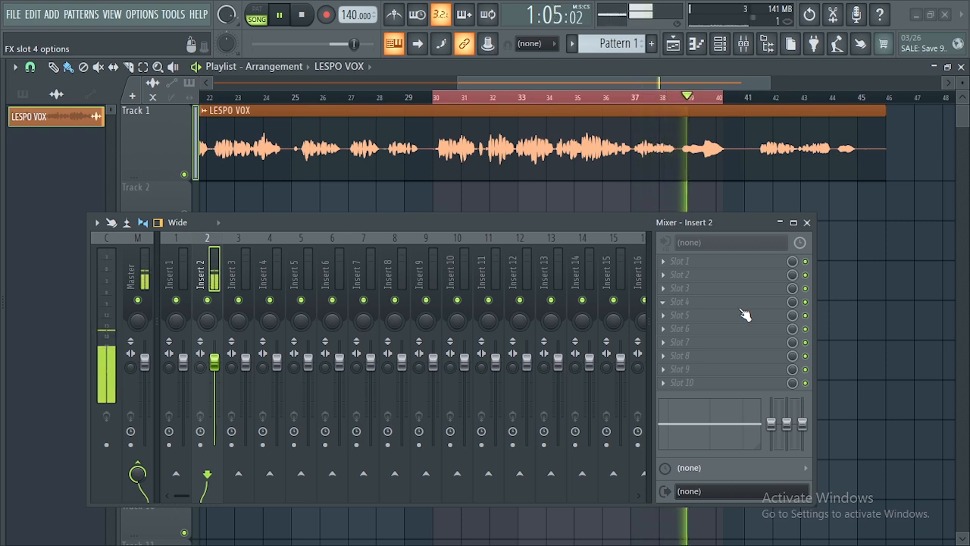
key(space)
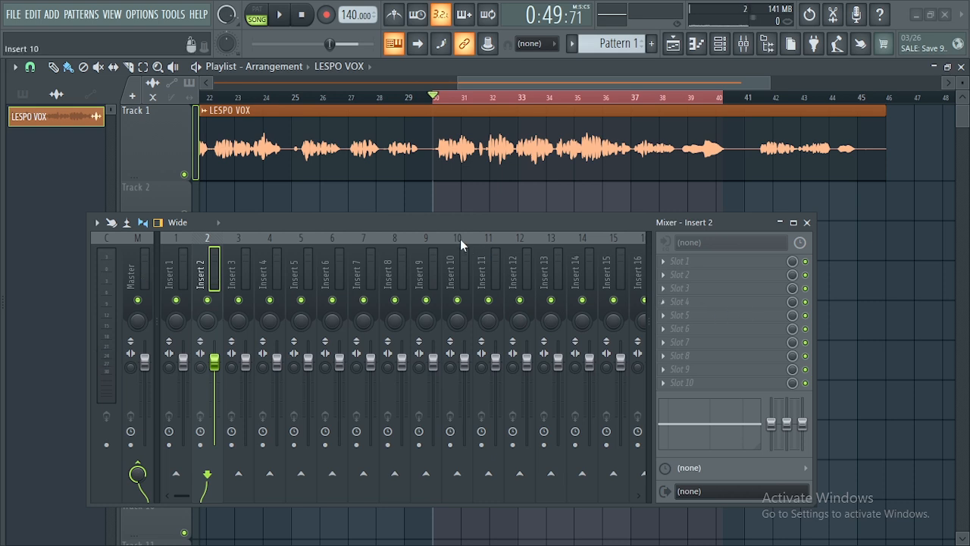
Try to load Auto-Key into the first effect slot of mixer track Insert 2
drag(424, 223, 438, 212)
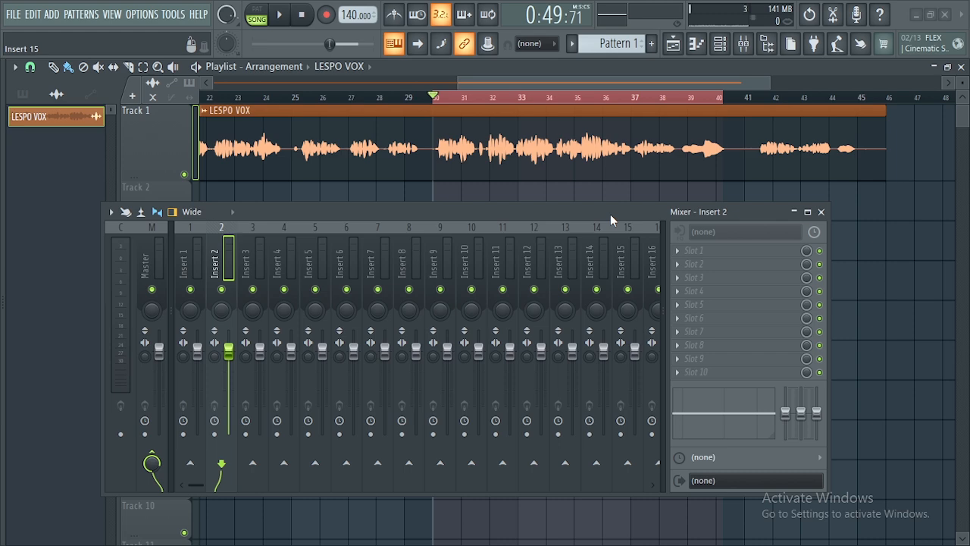
drag(610, 214, 646, 205)
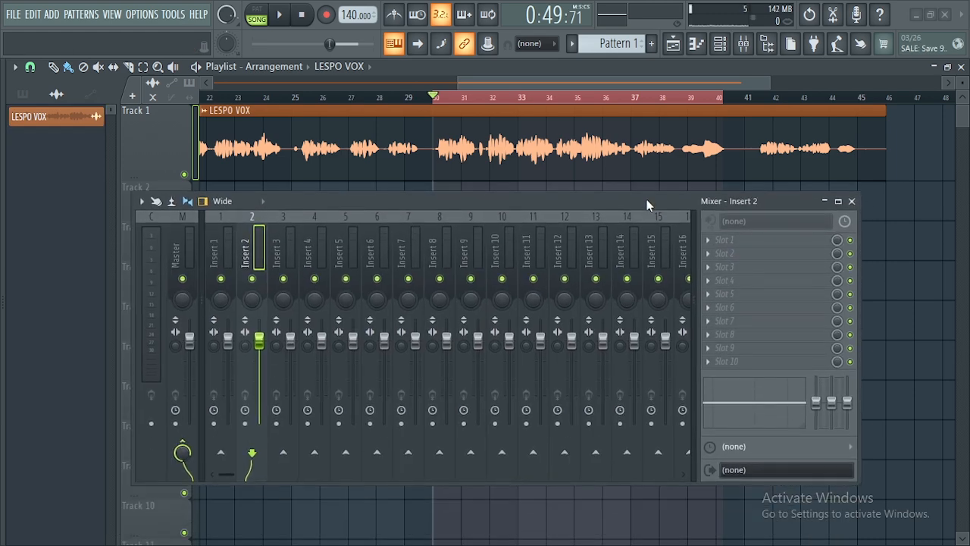
click(706, 241)
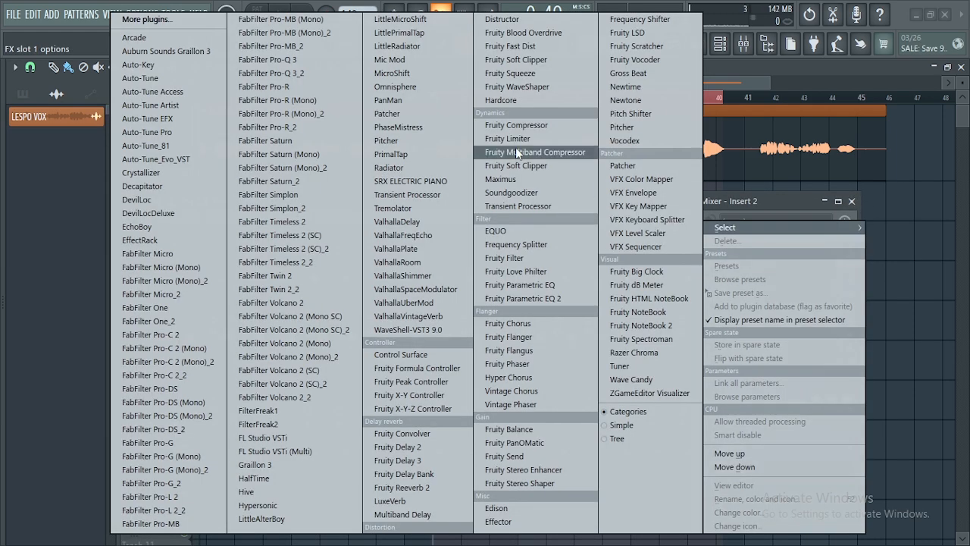
click(157, 65)
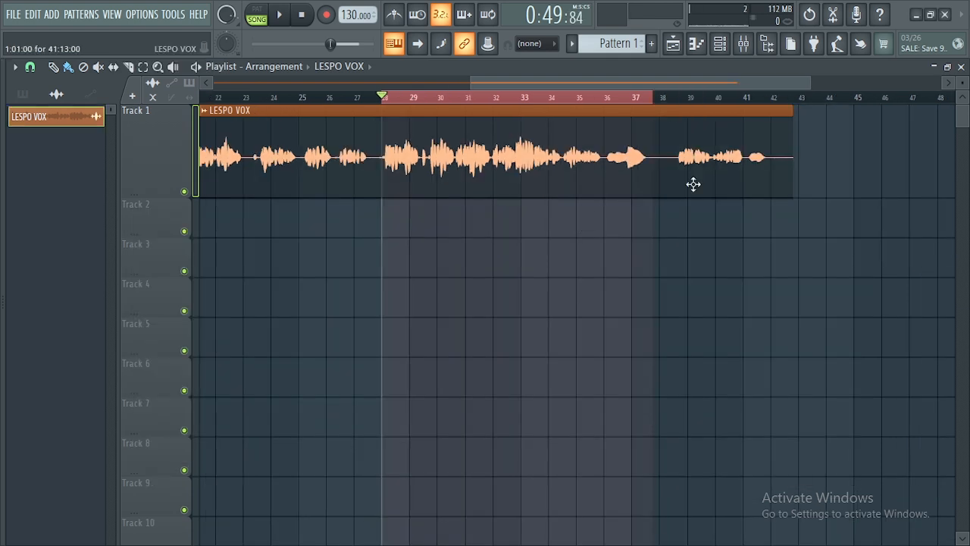
Load Auto-Tune Artist into the first effect slot of the mixer's Master track
click(750, 46)
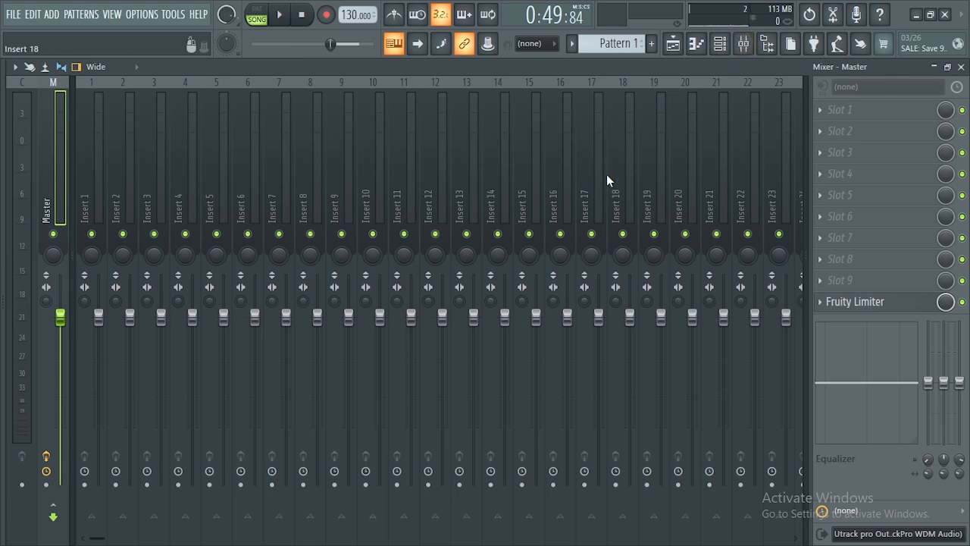
click(824, 113)
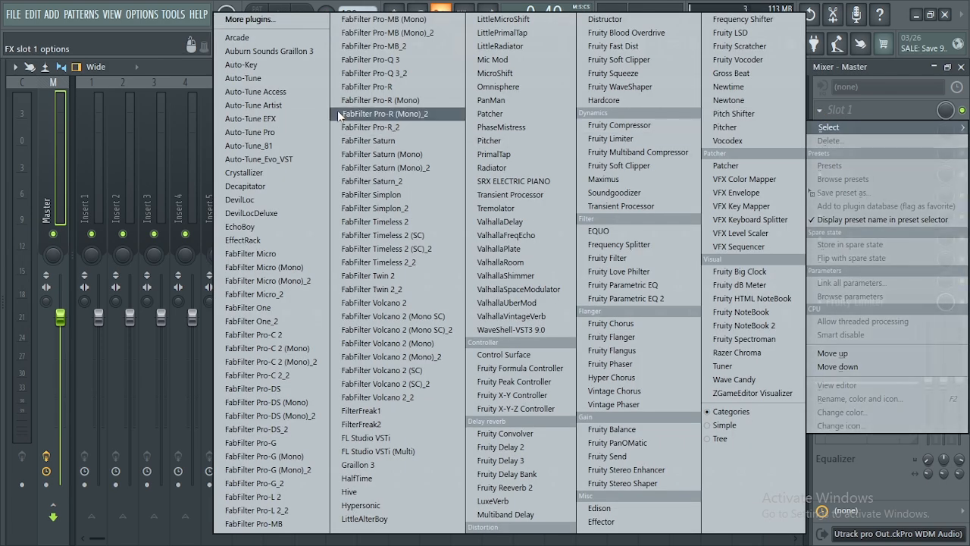
click(275, 110)
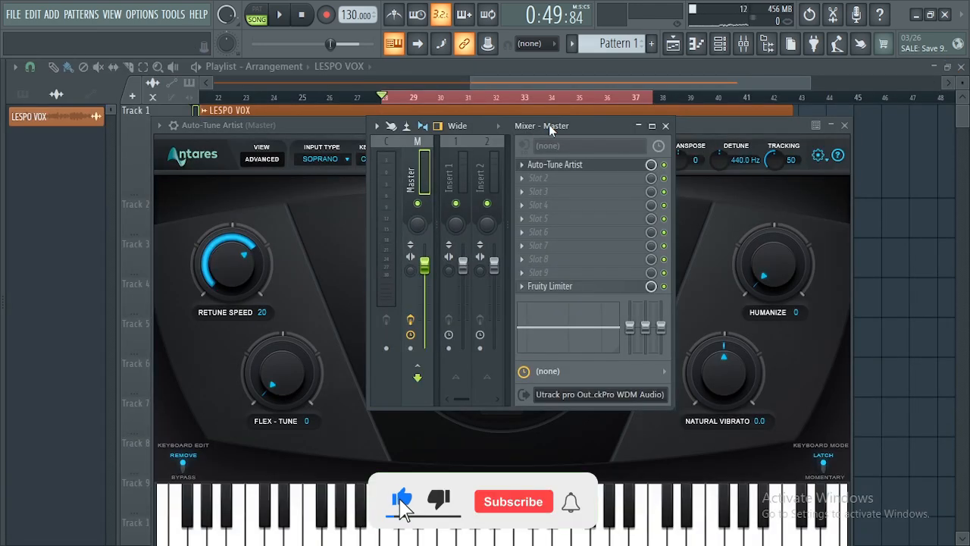
Arrange the mixer and Auto-Tune Artist windows below the vocal clip and look through the available scale options
drag(548, 124, 246, 216)
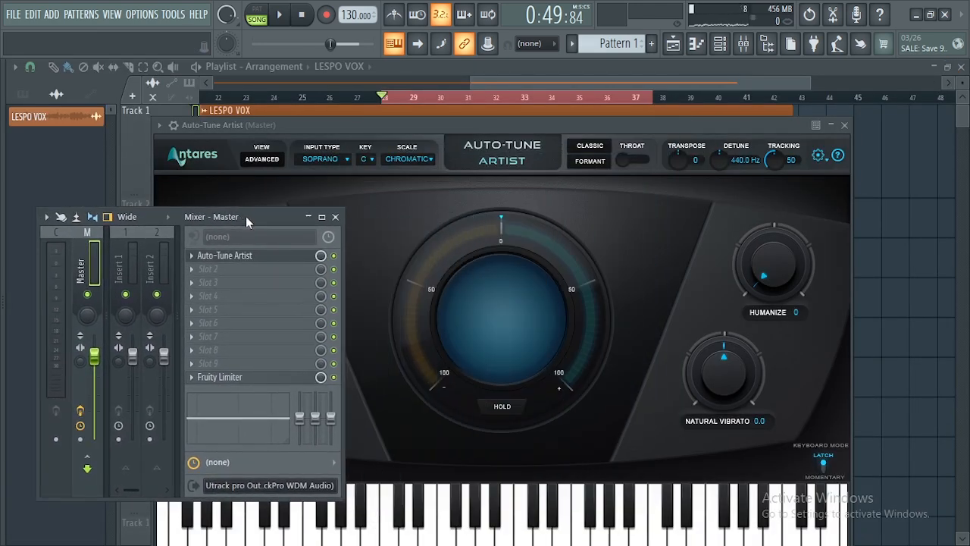
click(455, 124)
drag(393, 126, 398, 194)
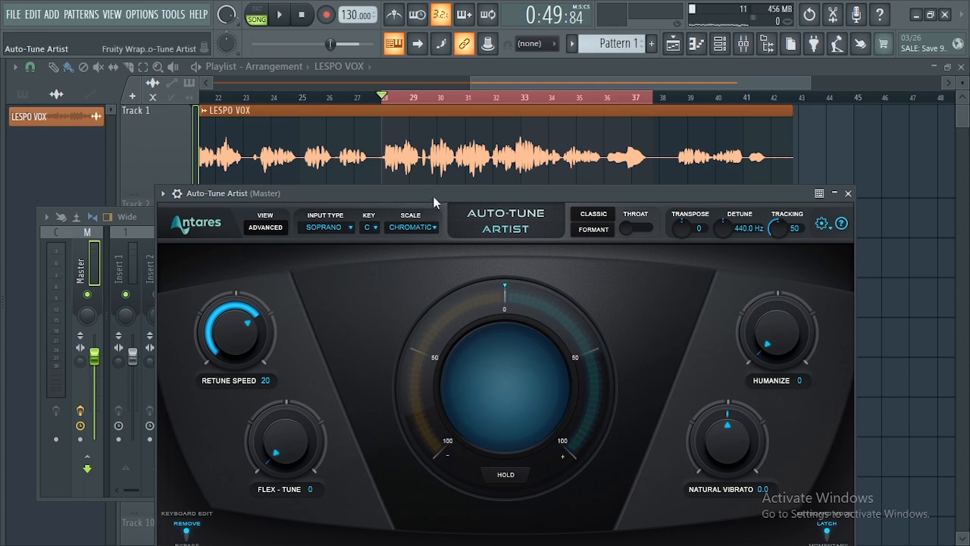
drag(433, 195, 427, 187)
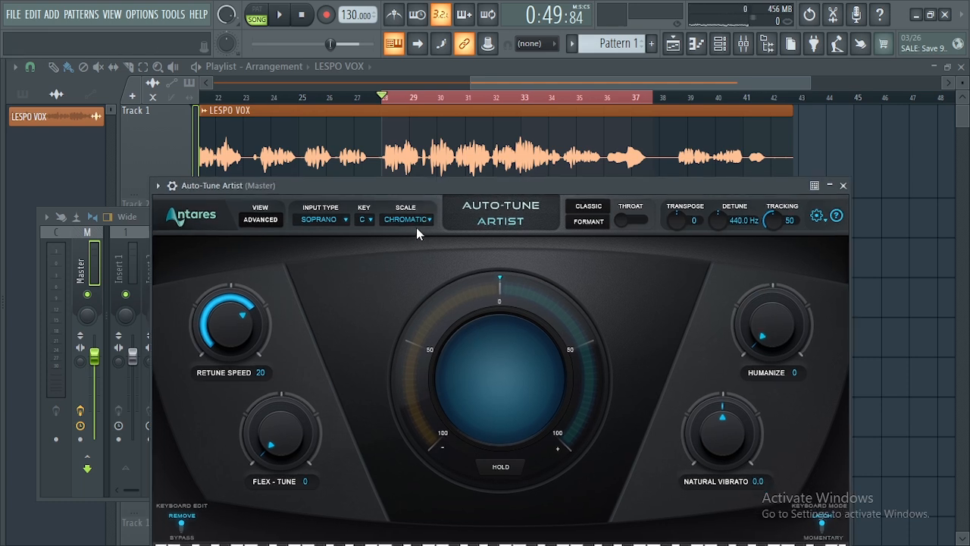
click(416, 228)
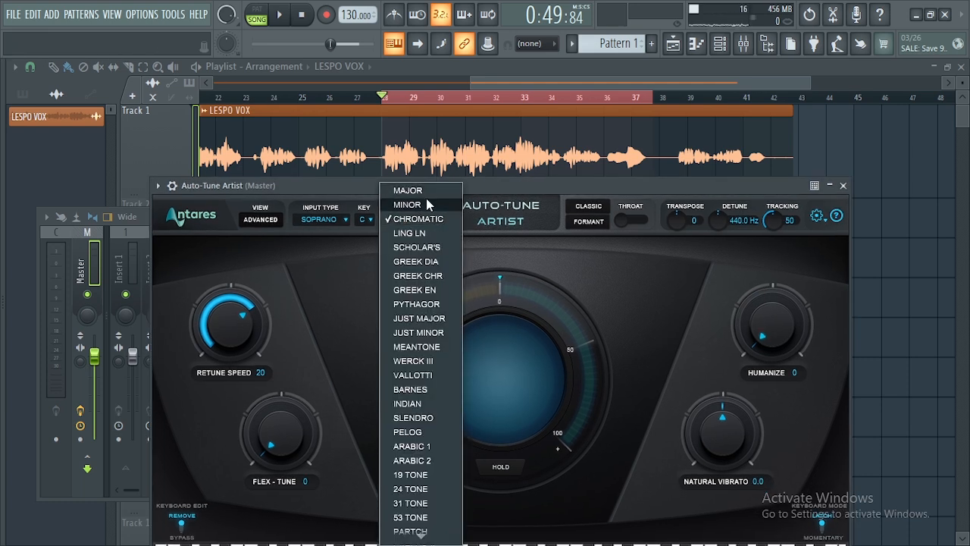
click(518, 190)
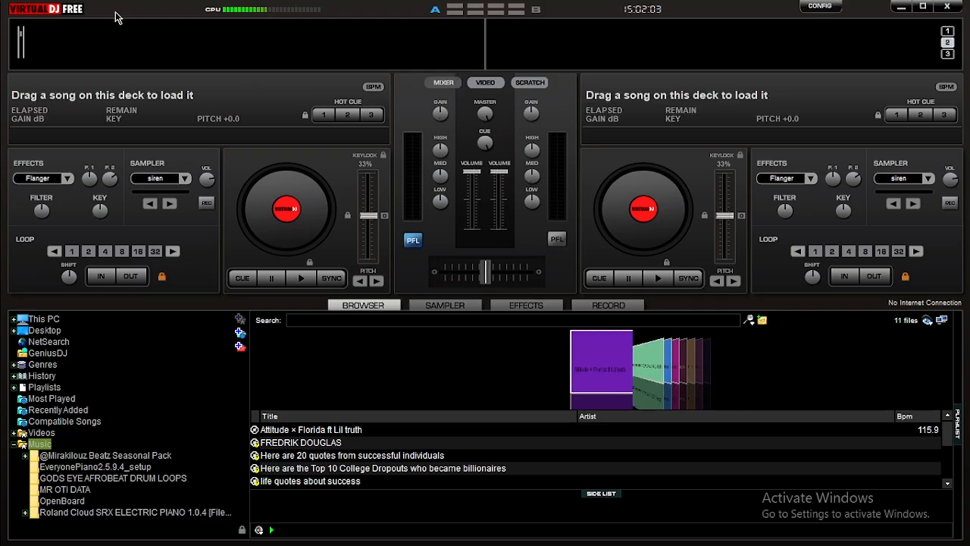
In VirtualDJ, load the LESPO VOX file from the desktop onto the first deck to detect its key
click(923, 9)
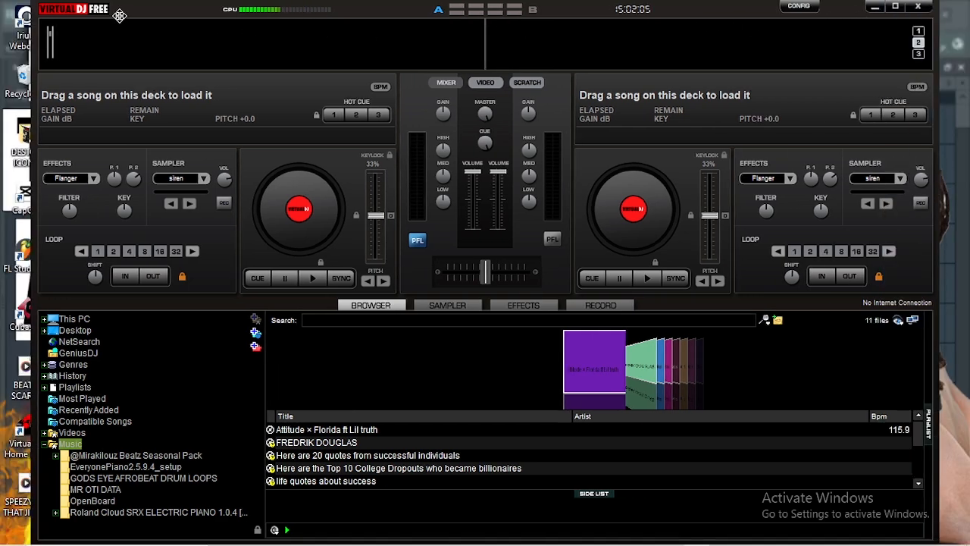
drag(152, 11, 511, 60)
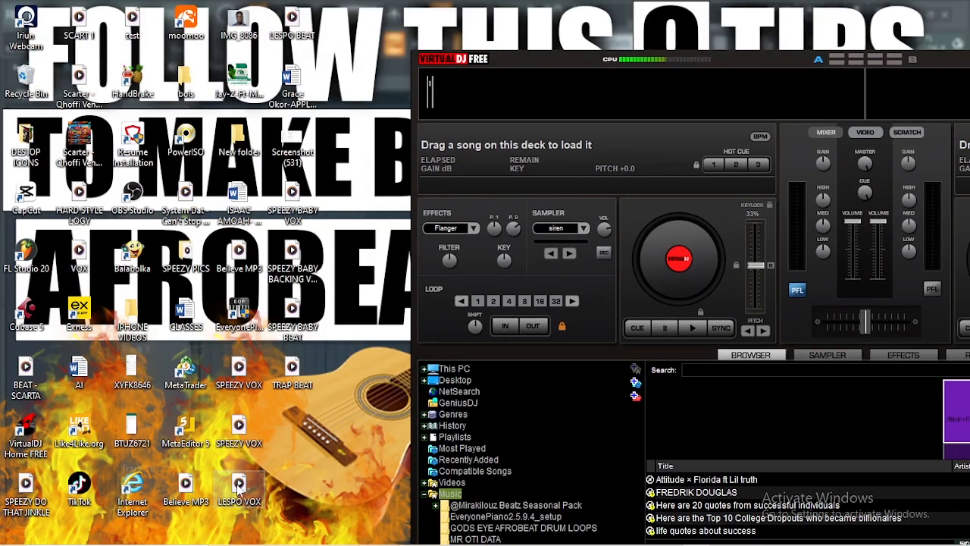
drag(250, 496, 583, 161)
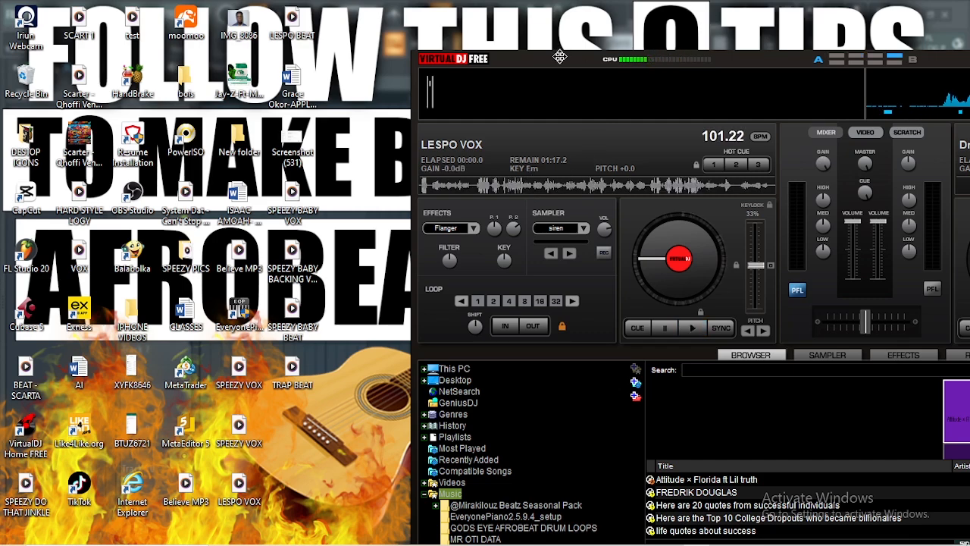
drag(561, 53, 180, 31)
click(894, 35)
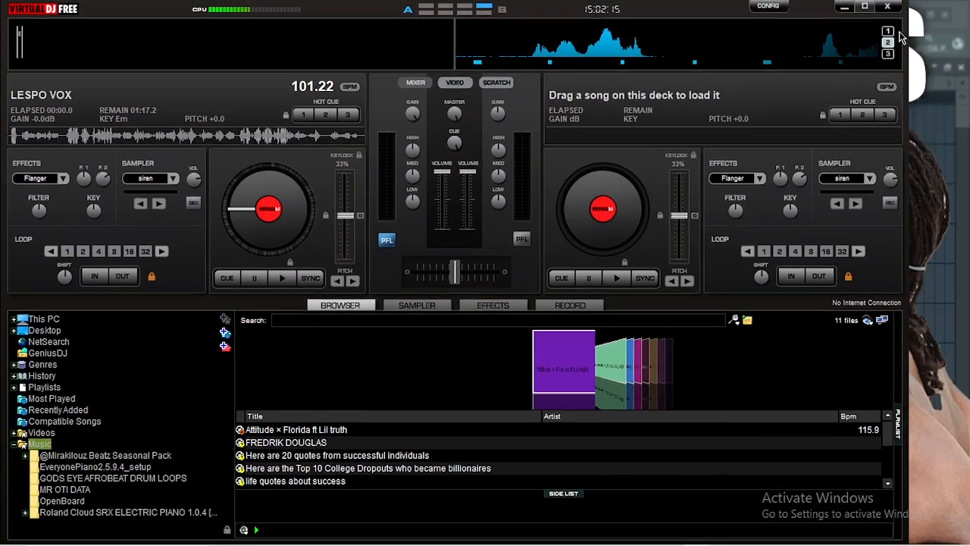
Switch back to FL Studio and set Auto-Tune Artist's scale to Minor and its key to E
click(900, 6)
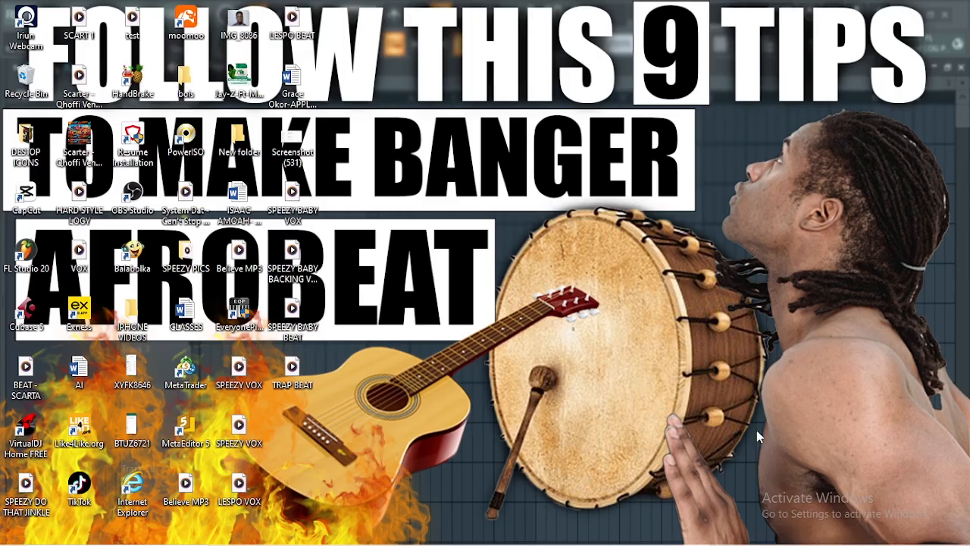
click(488, 535)
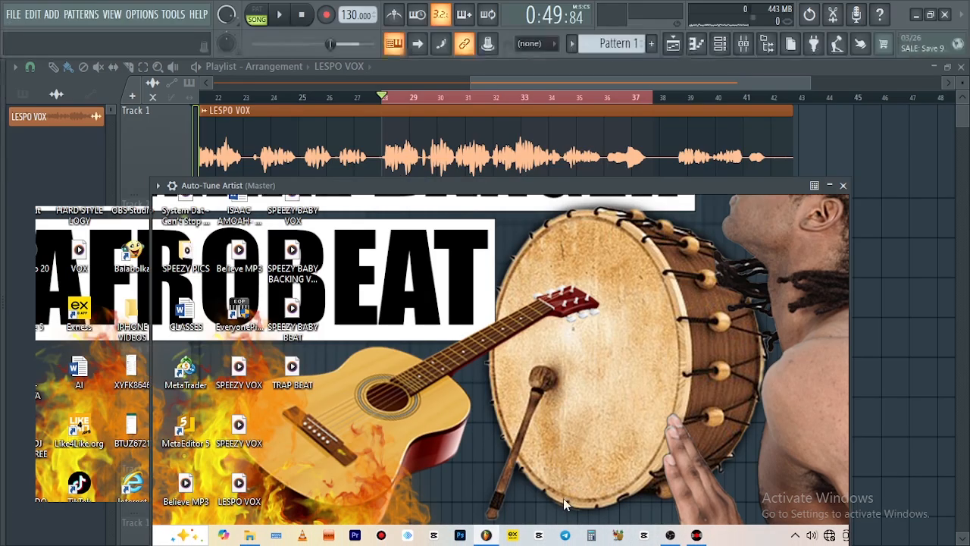
drag(521, 202, 539, 182)
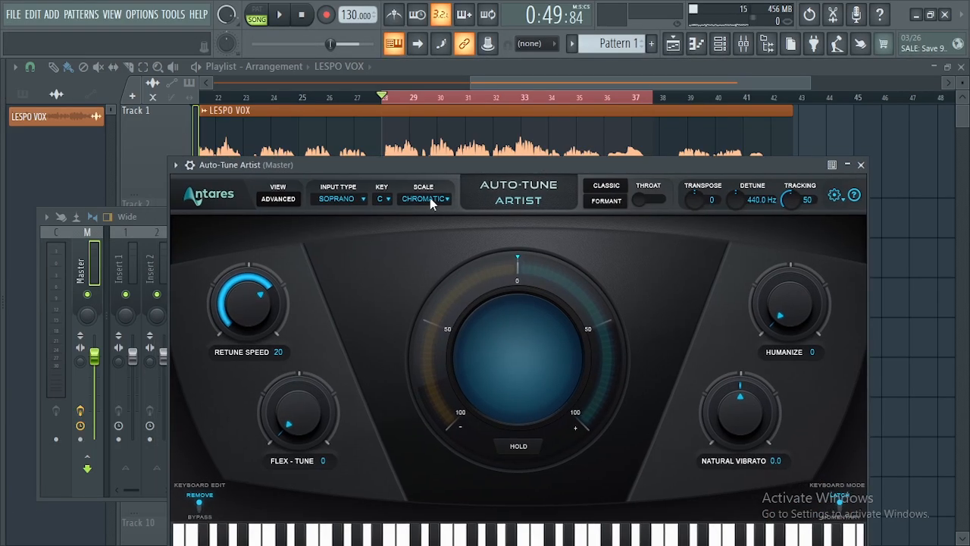
click(428, 199)
click(426, 185)
click(383, 200)
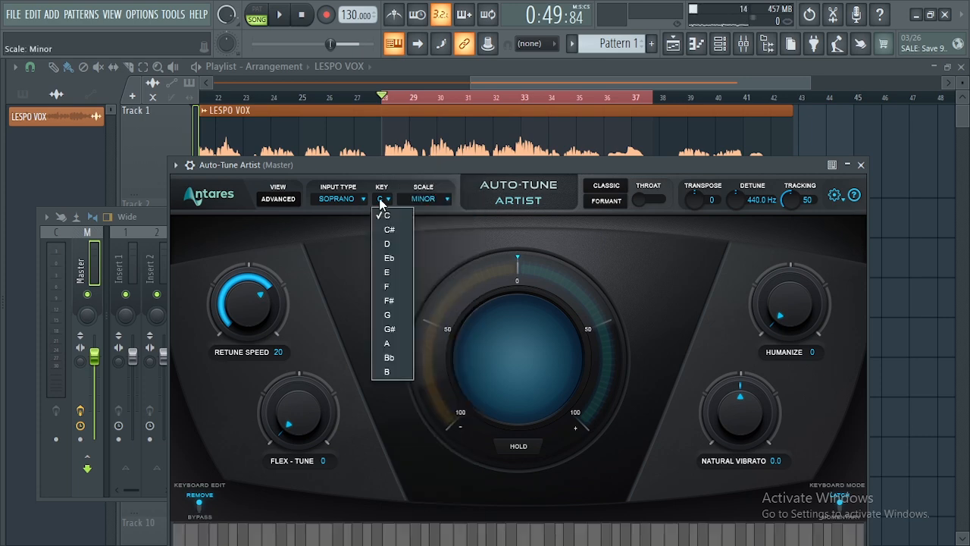
click(390, 271)
Try Auto-Tune Artist's Retune Speed at the extremes of 0 and 400, and set it to 1
drag(472, 165, 468, 205)
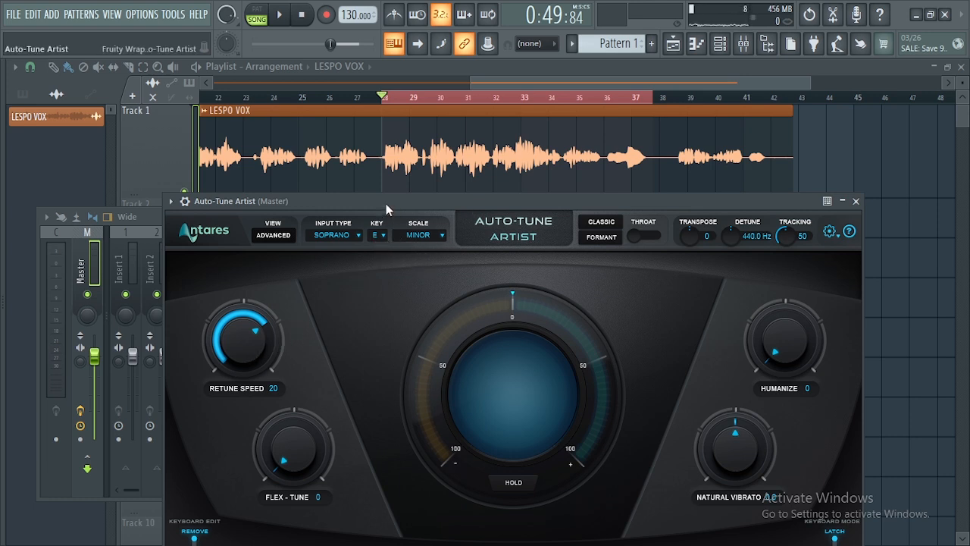
drag(385, 203, 371, 90)
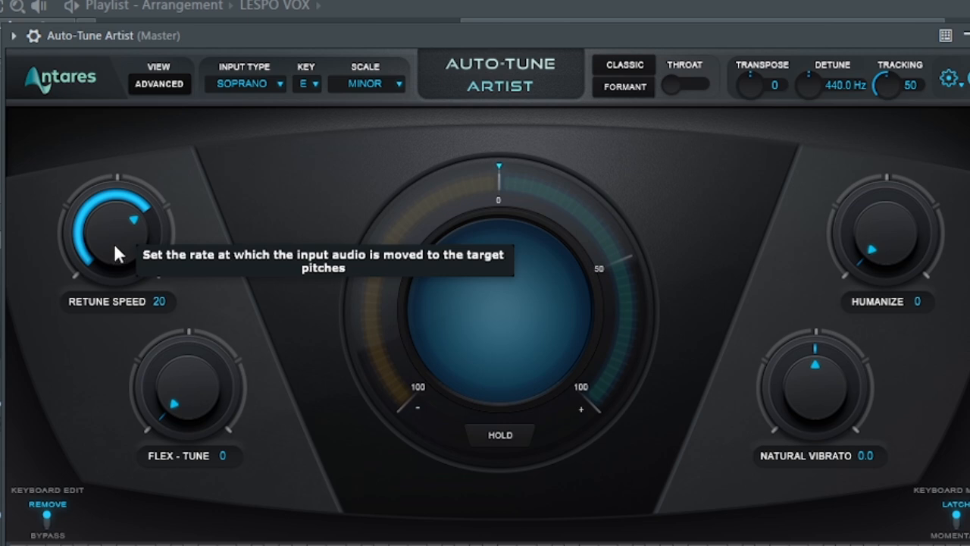
drag(114, 242, 107, 89)
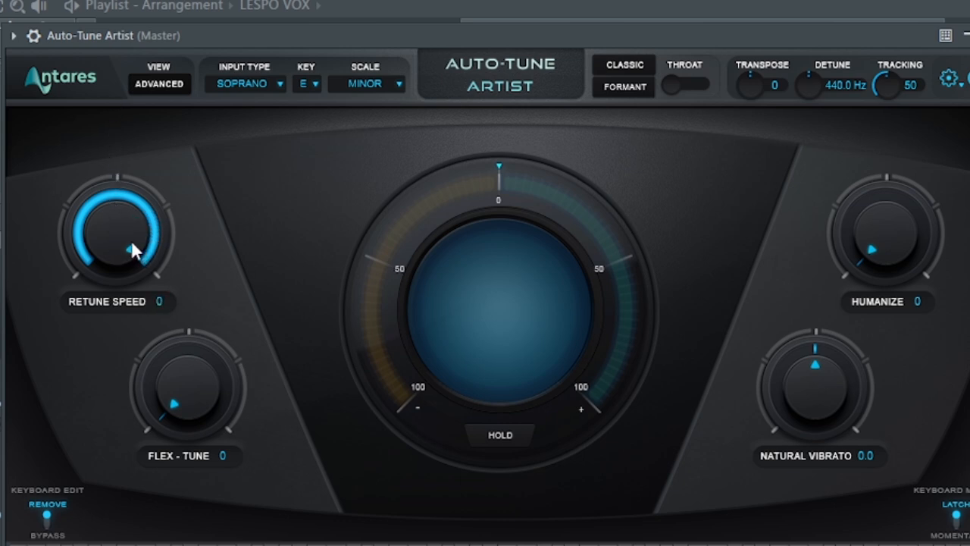
drag(127, 241, 149, 523)
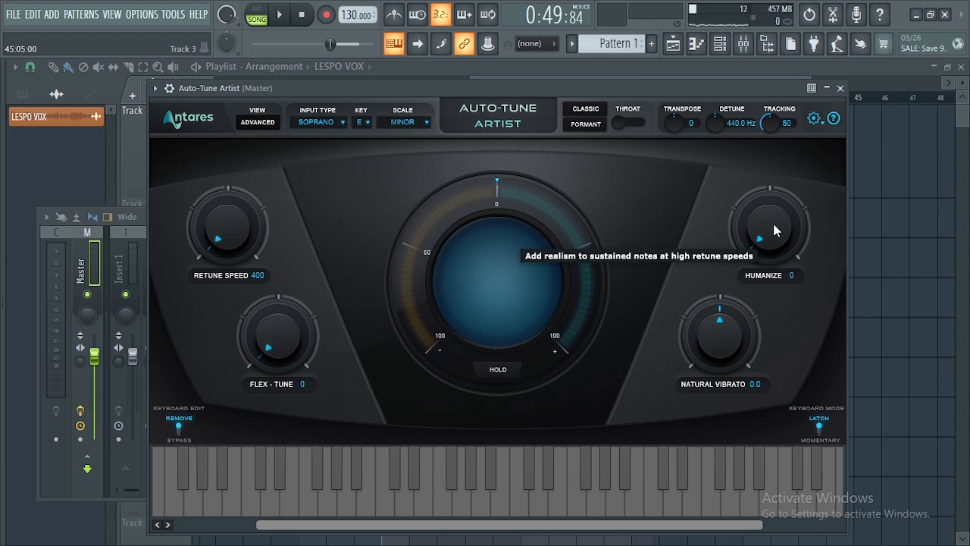
drag(226, 247, 198, 63)
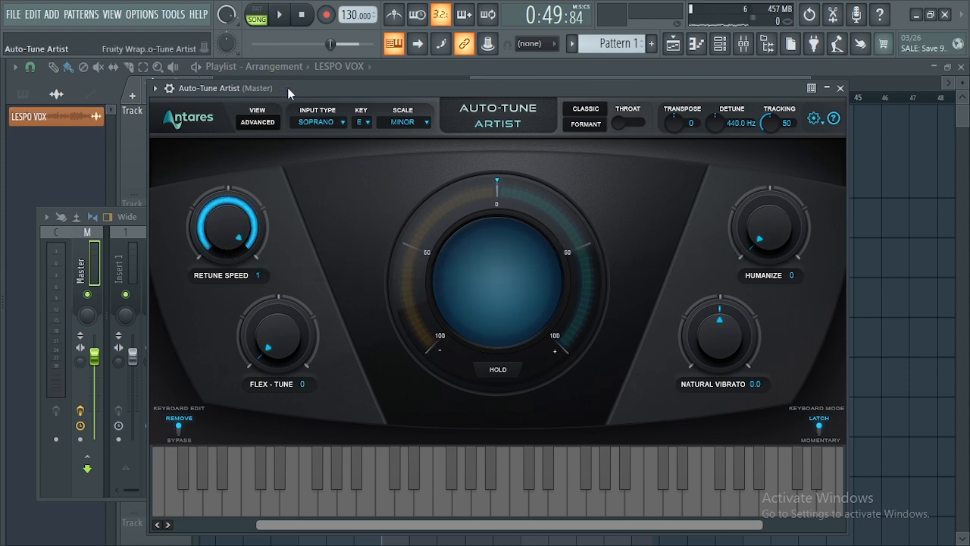
Play back the selected vocal section to hear the pitch correction with the fast retune speed
drag(287, 87, 260, 98)
key(space)
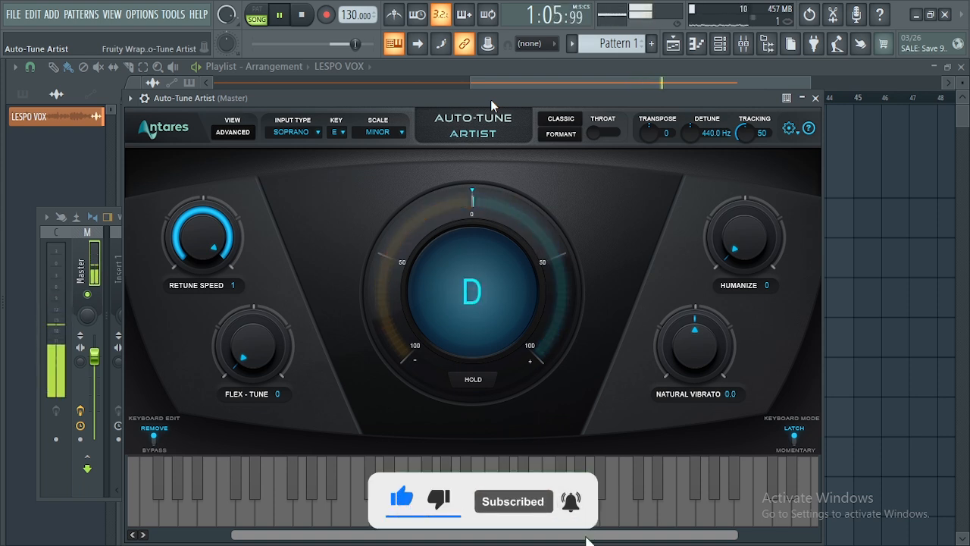
key(space)
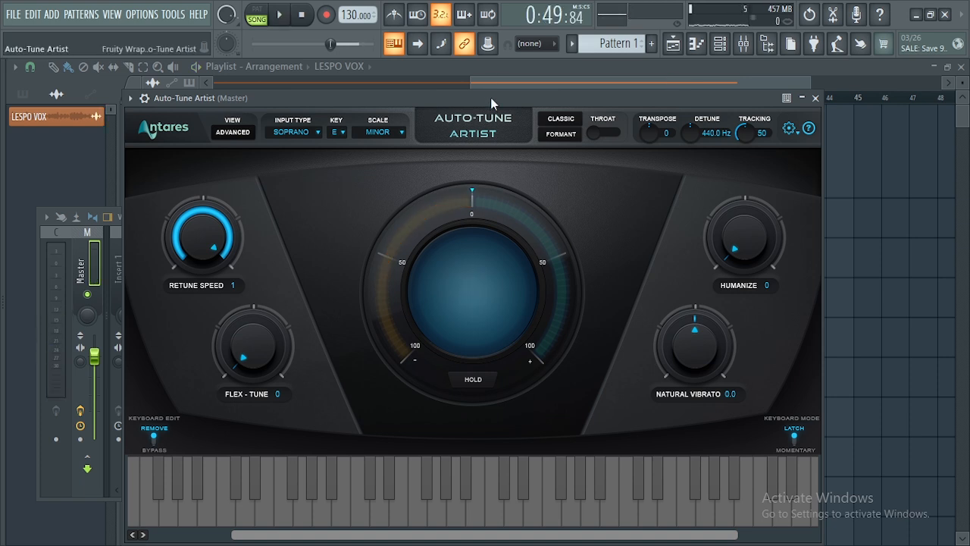
Set Auto-Tune Artist's Retune Speed to 10
drag(491, 97, 507, 97)
drag(226, 236, 209, 195)
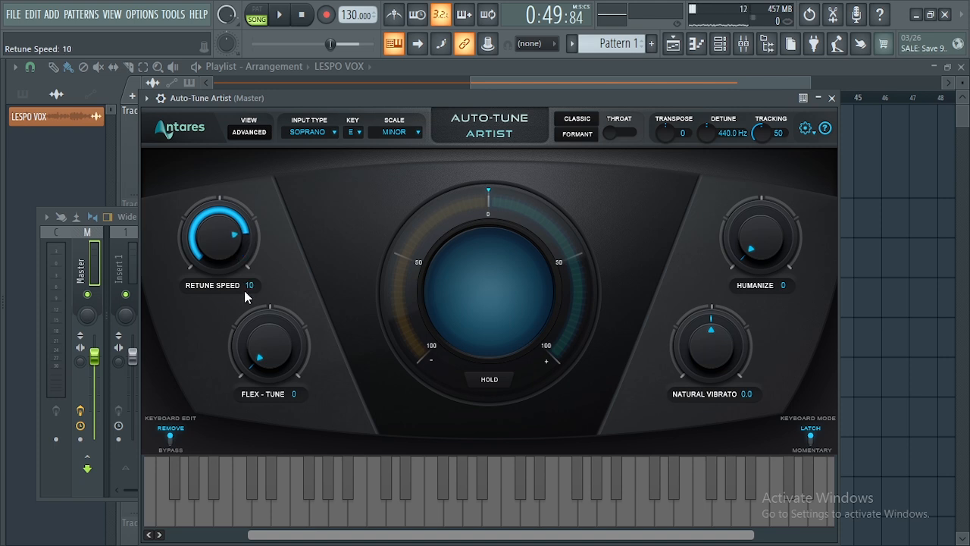
Set Auto-Tune Artist's Retune Speed to 0 and its Humanize to 10
drag(244, 296, 222, 219)
drag(260, 320, 221, 219)
drag(755, 242, 748, 210)
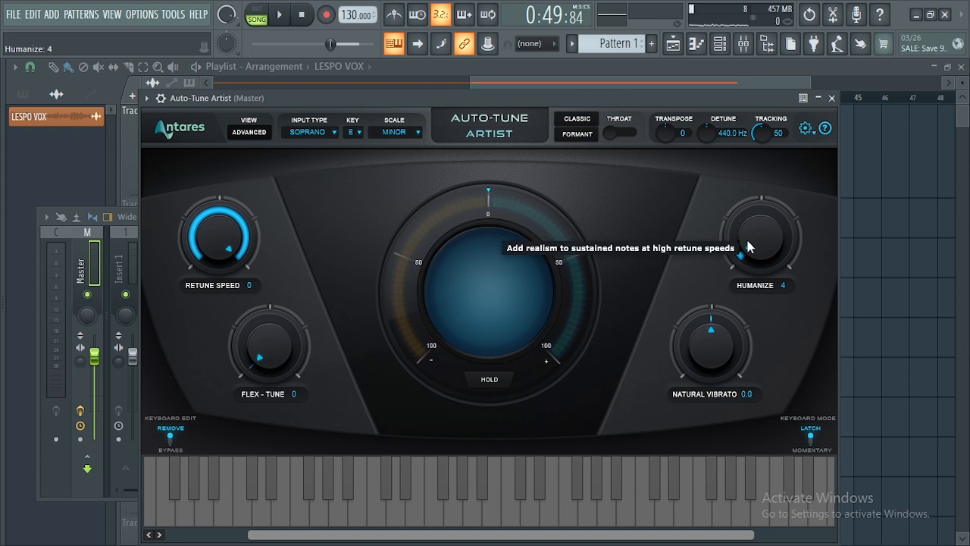
scroll(746, 262, up, 2)
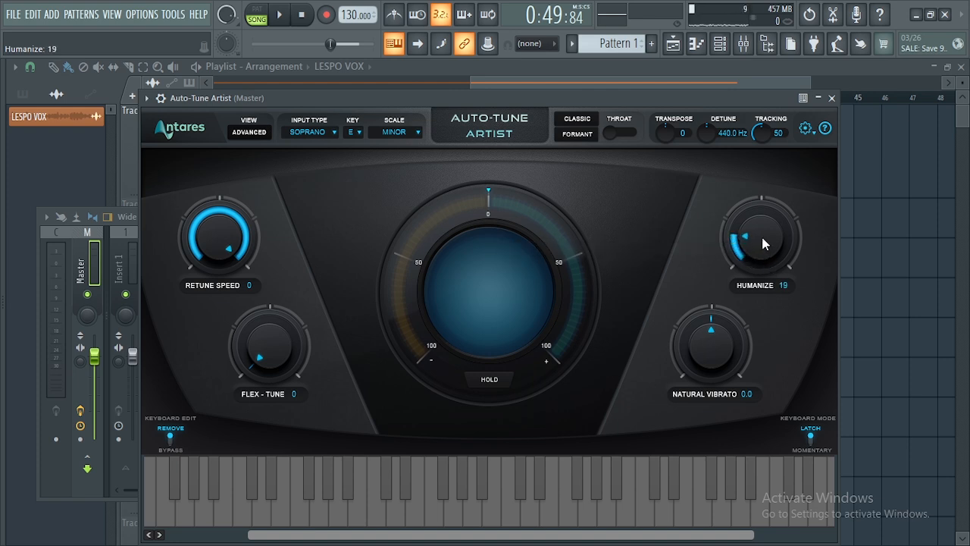
drag(763, 243, 765, 255)
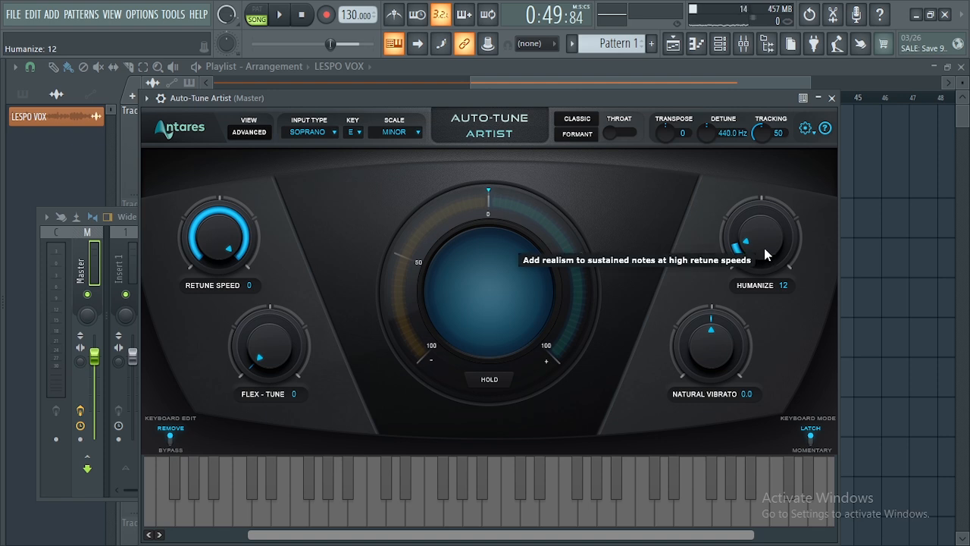
scroll(763, 241, down, 5)
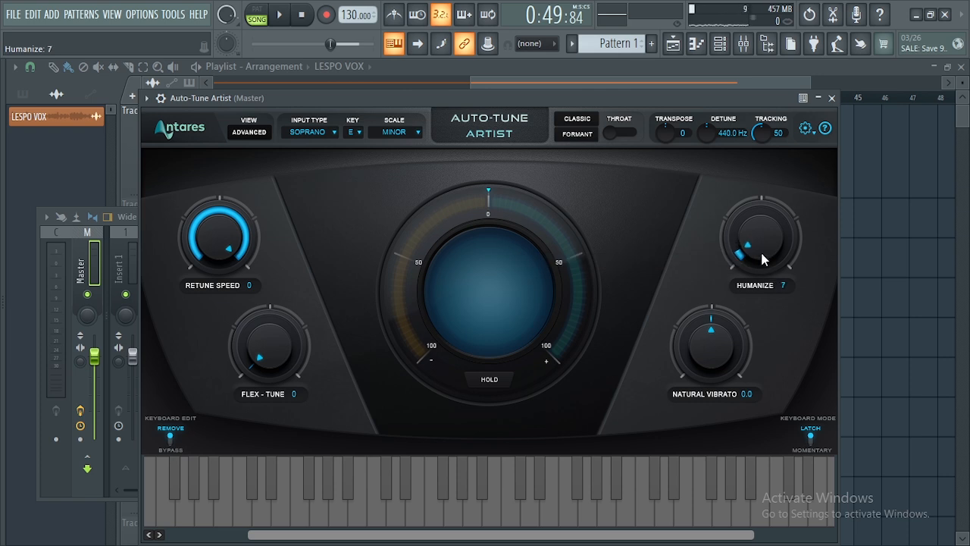
scroll(757, 244, up, 5)
scroll(754, 237, up, 2)
drag(753, 238, 749, 222)
scroll(762, 238, up, 2)
scroll(761, 252, up, 1)
Reopen Auto-Tune Artist from the Master channel, position it below the vocal clip, and play back the selected vocal section
double_click(556, 97)
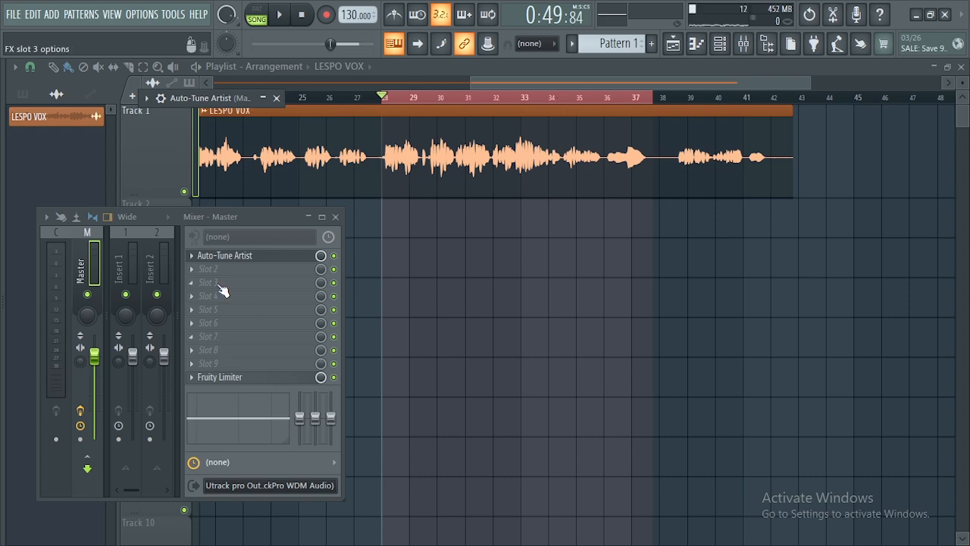
click(227, 257)
drag(551, 259, 710, 216)
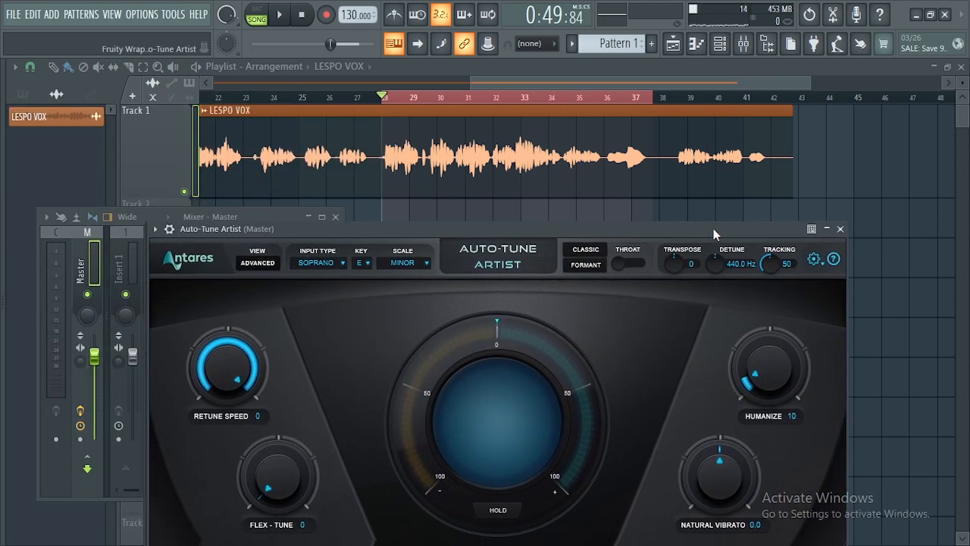
key(space)
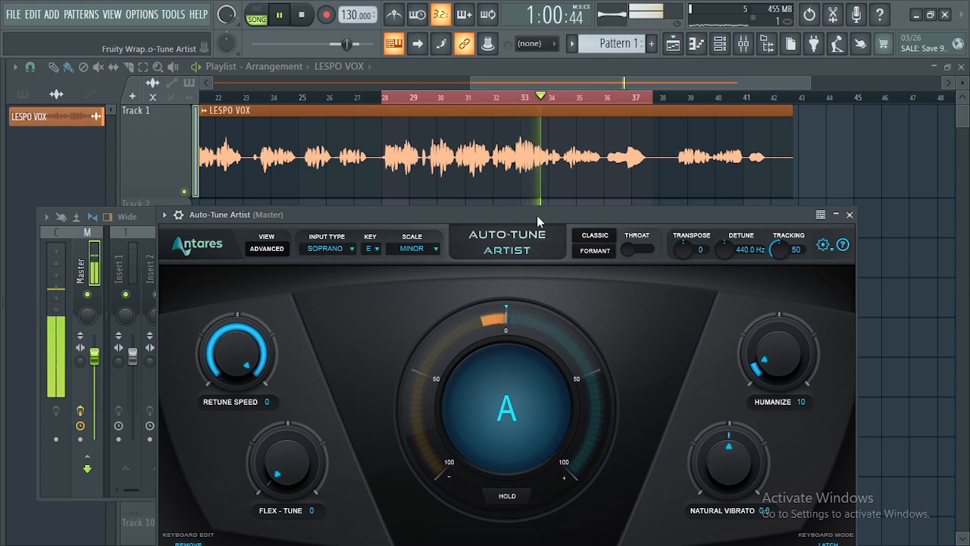
drag(537, 215, 537, 175)
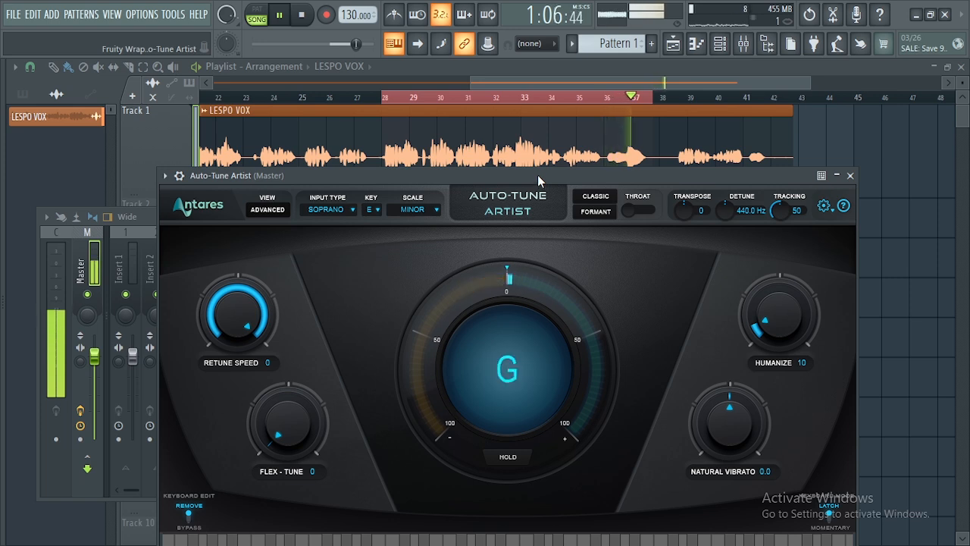
key(space)
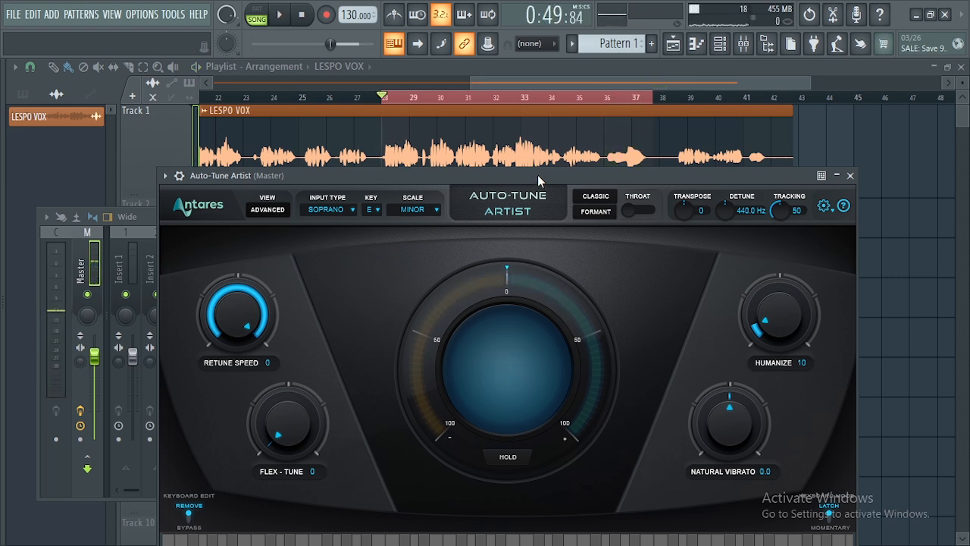
Try Auto-Tune Artist's Flex-Tune at 100 while playing the selected vocal section, and return it to 0
drag(537, 174, 538, 152)
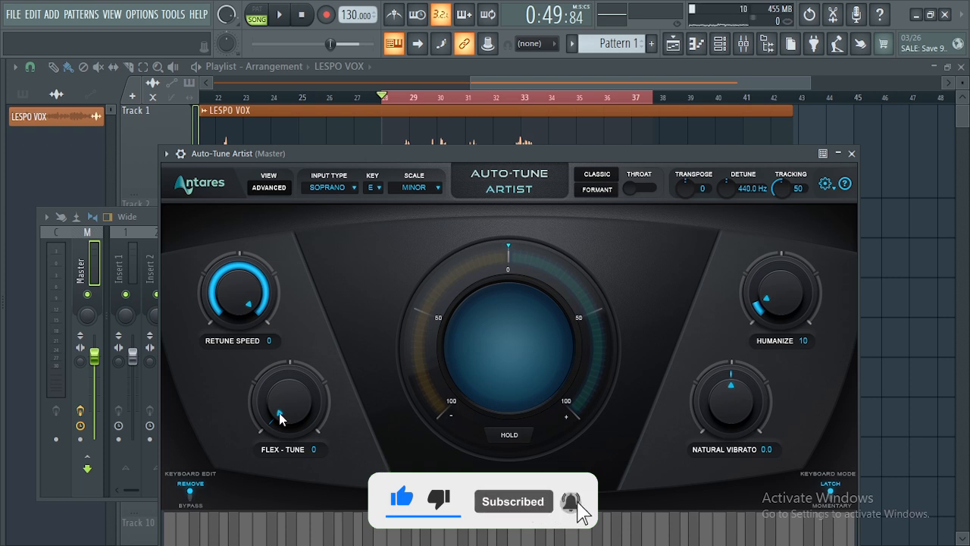
drag(460, 153, 454, 89)
drag(278, 347, 295, 360)
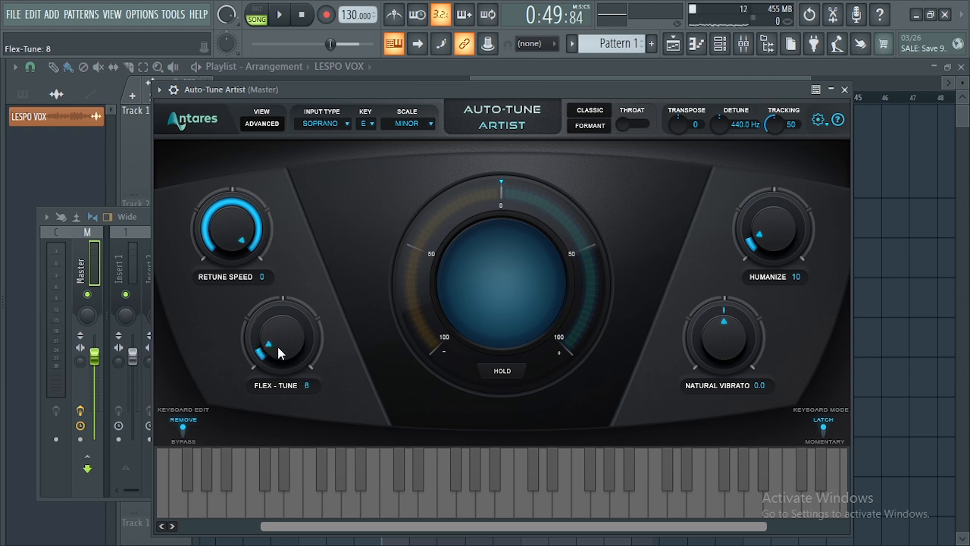
drag(278, 347, 275, 180)
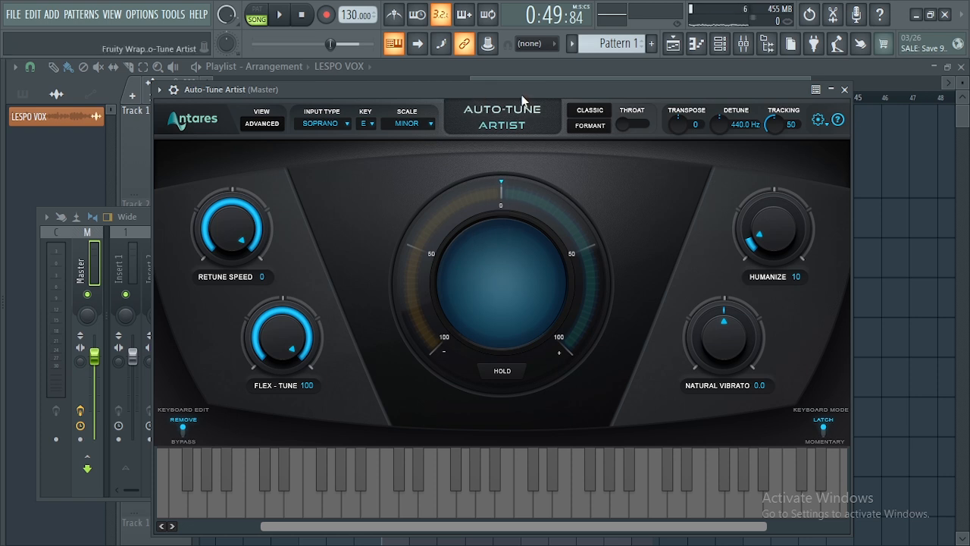
key(space)
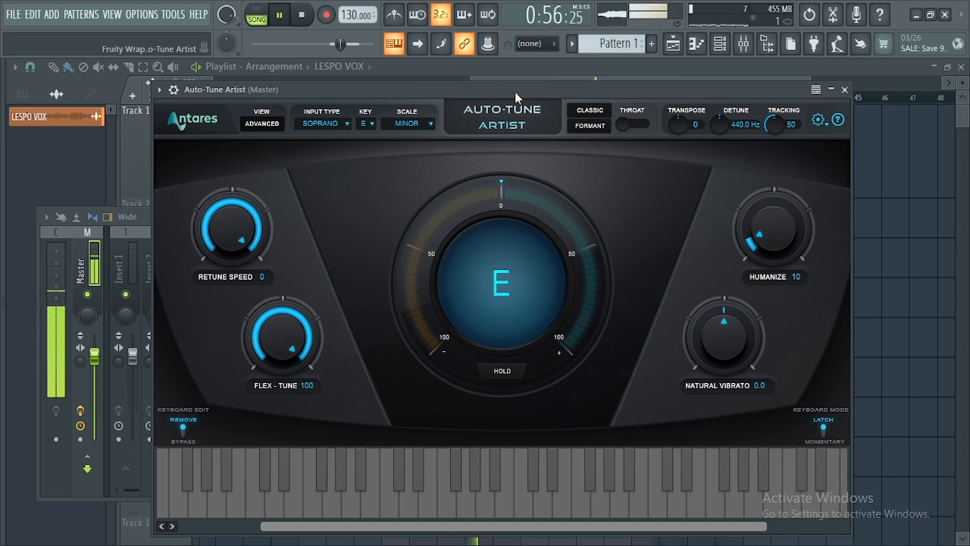
key(space)
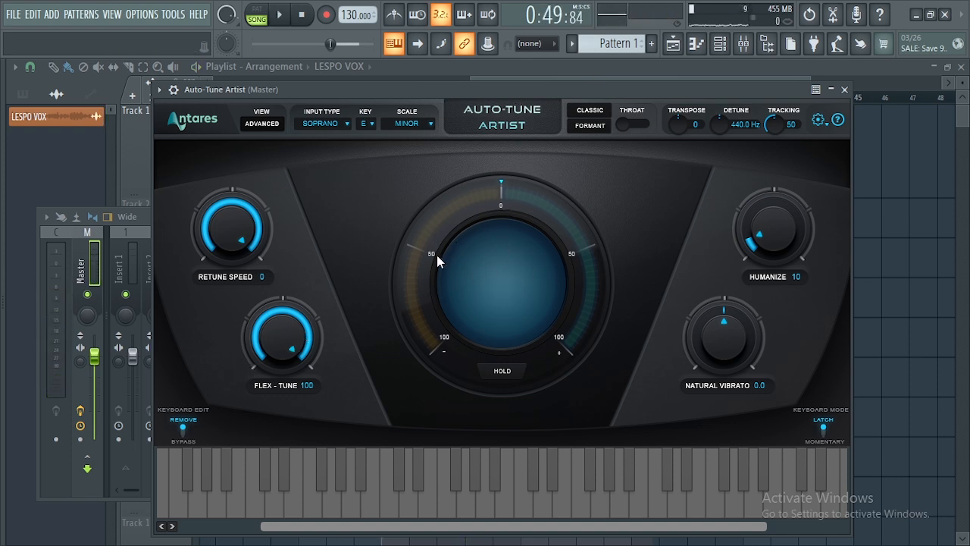
drag(282, 341, 282, 362)
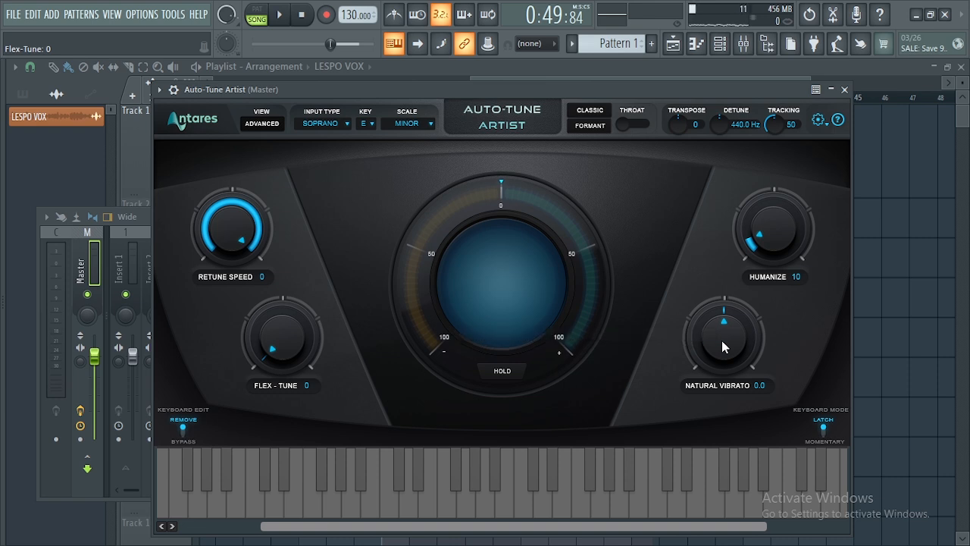
Try Natural Vibrato at 12.0 and -12.0 during playback of the selected vocal section, and return it to 0
drag(721, 340, 720, 232)
key(space)
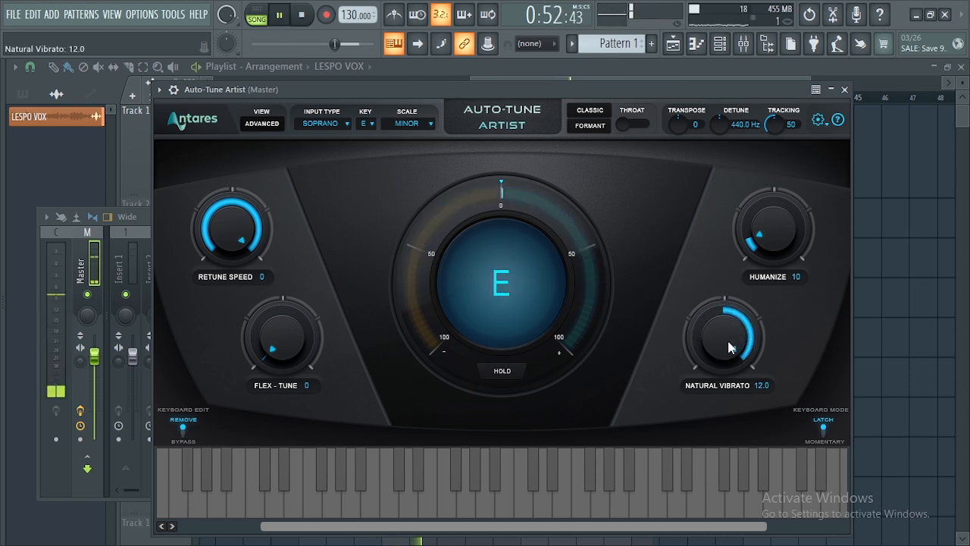
drag(731, 338, 735, 425)
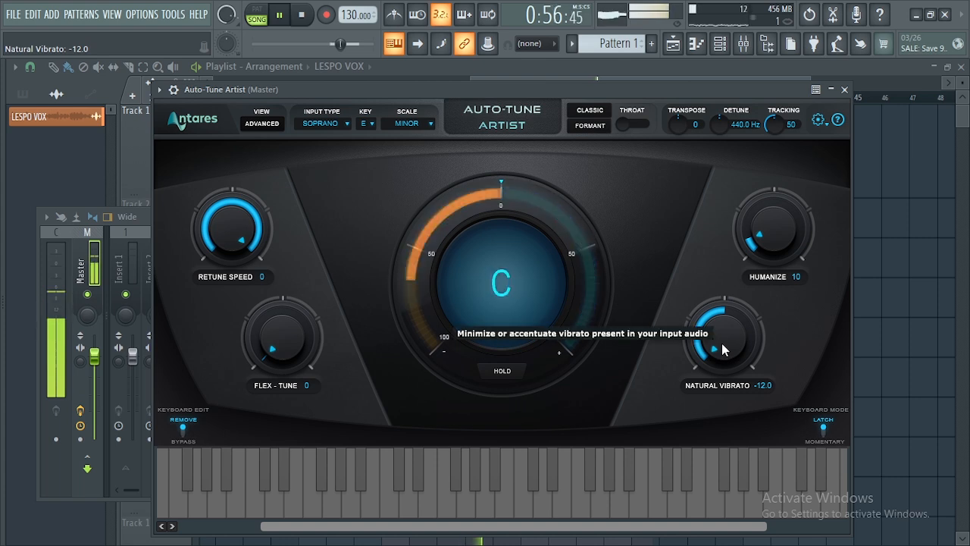
drag(723, 349, 725, 319)
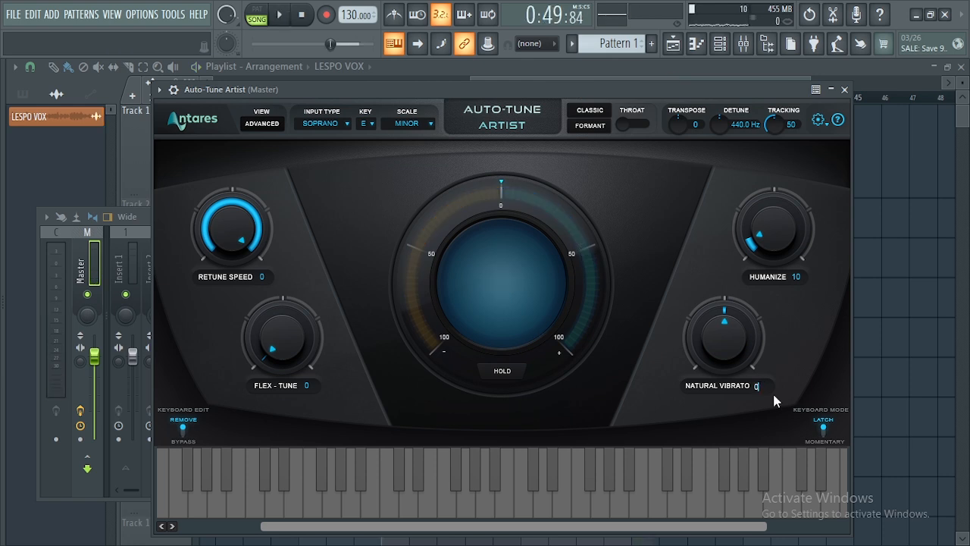
key(Return)
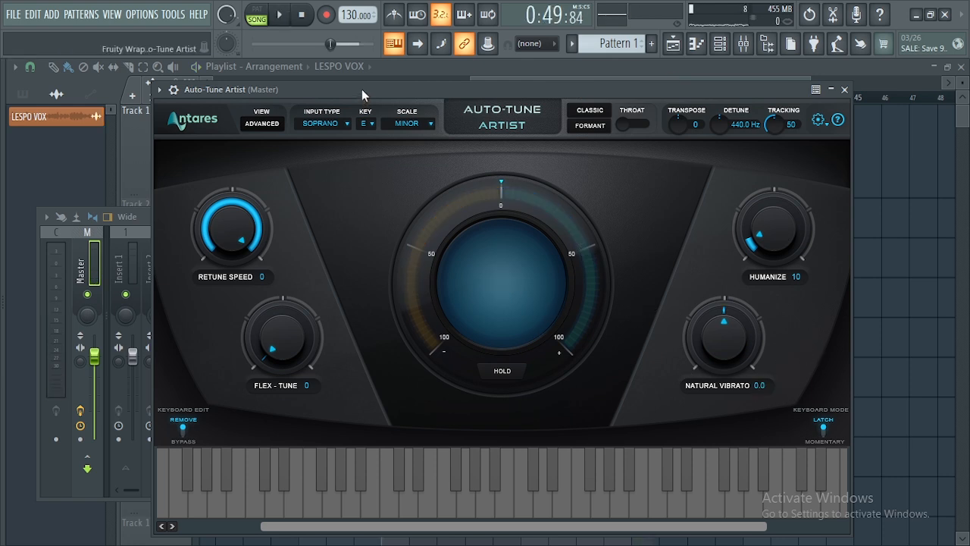
Set Auto-Tune Artist's Retune Speed to 30 and play back the selected vocal section to hear the slower correction
drag(362, 89, 333, 85)
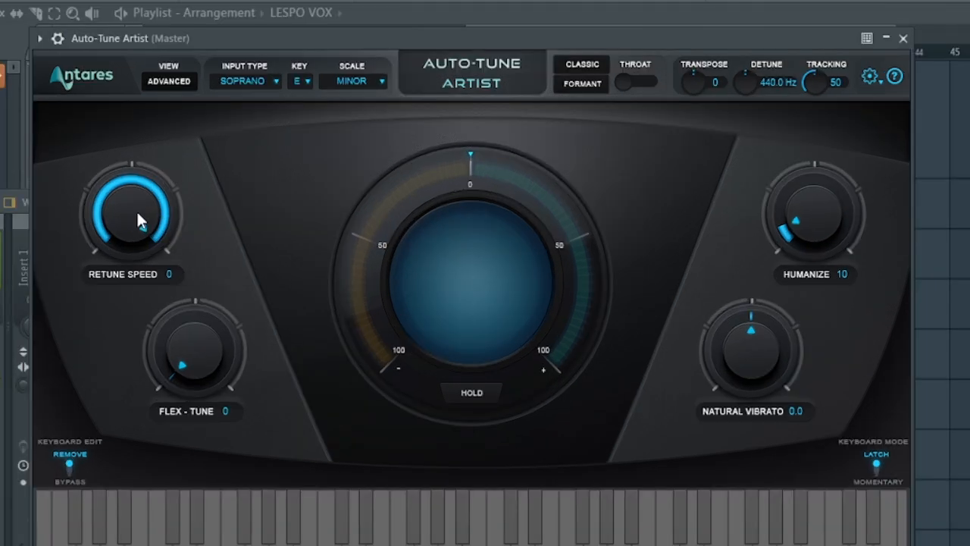
drag(209, 227, 212, 265)
drag(142, 265, 145, 292)
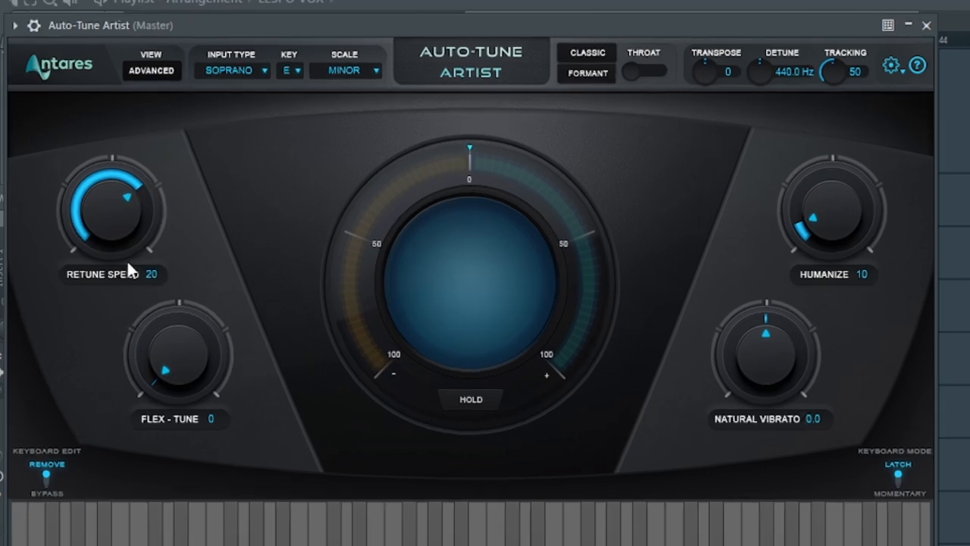
drag(124, 214, 165, 251)
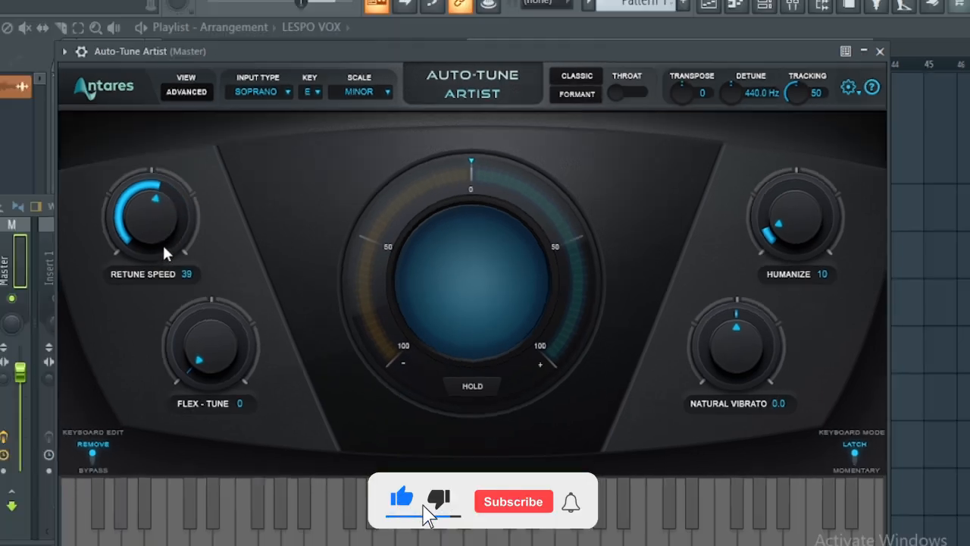
double_click(188, 275)
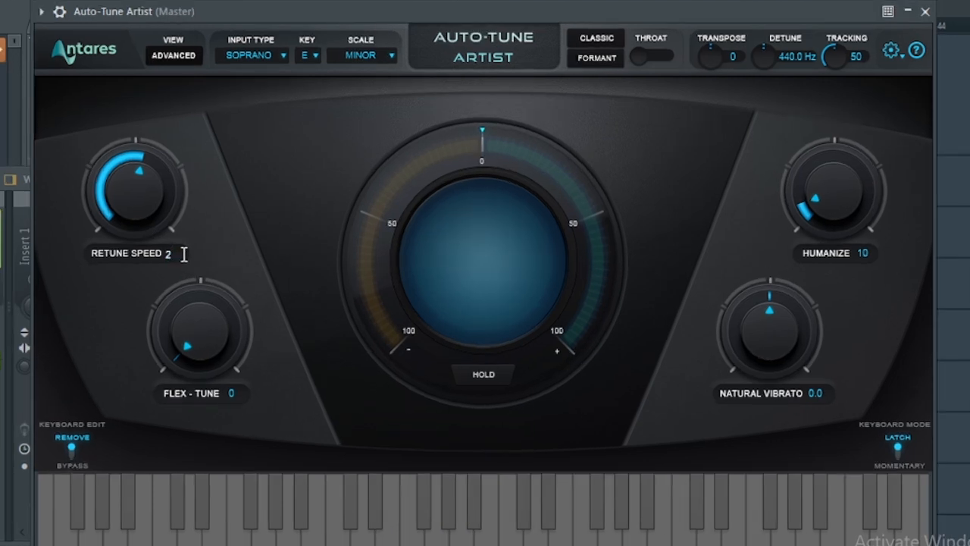
drag(181, 255, 156, 256)
text(30)
key(Return)
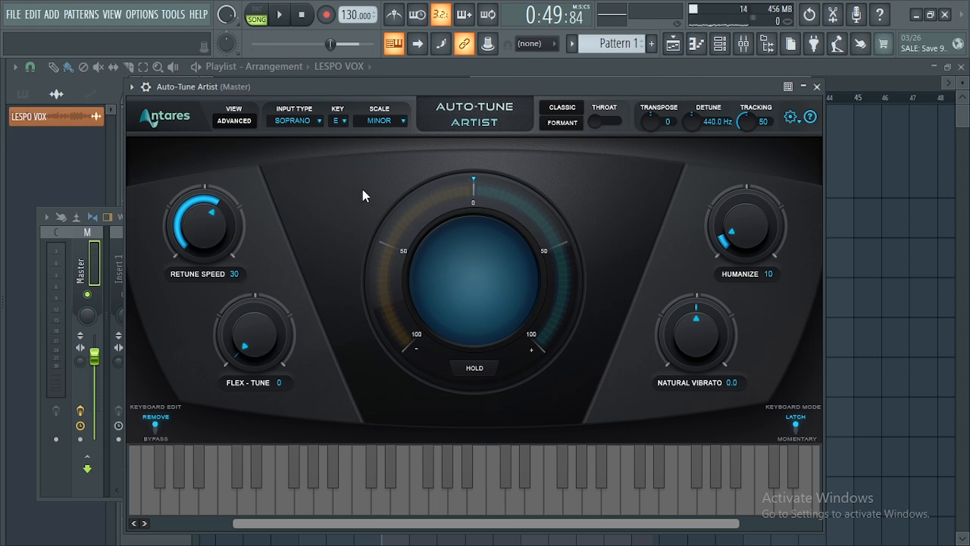
key(space)
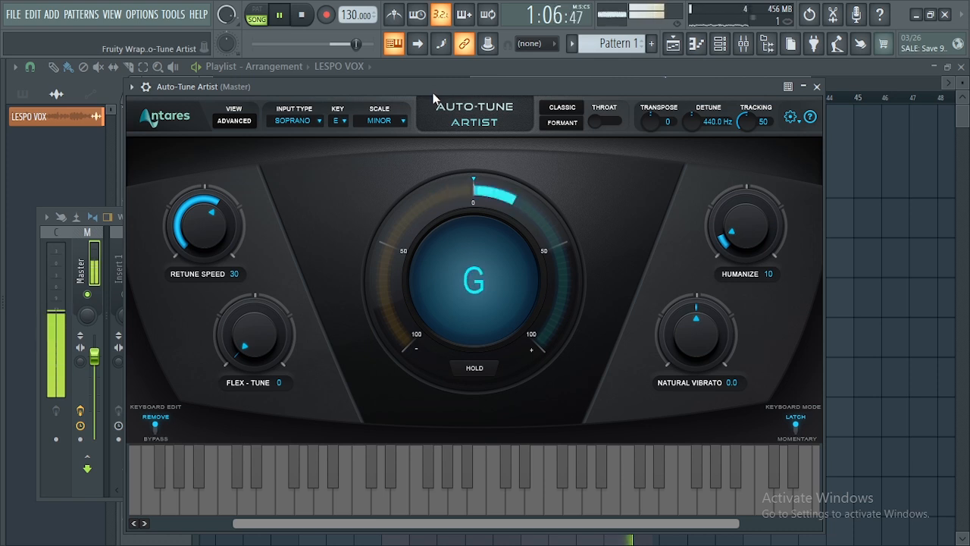
key(space)
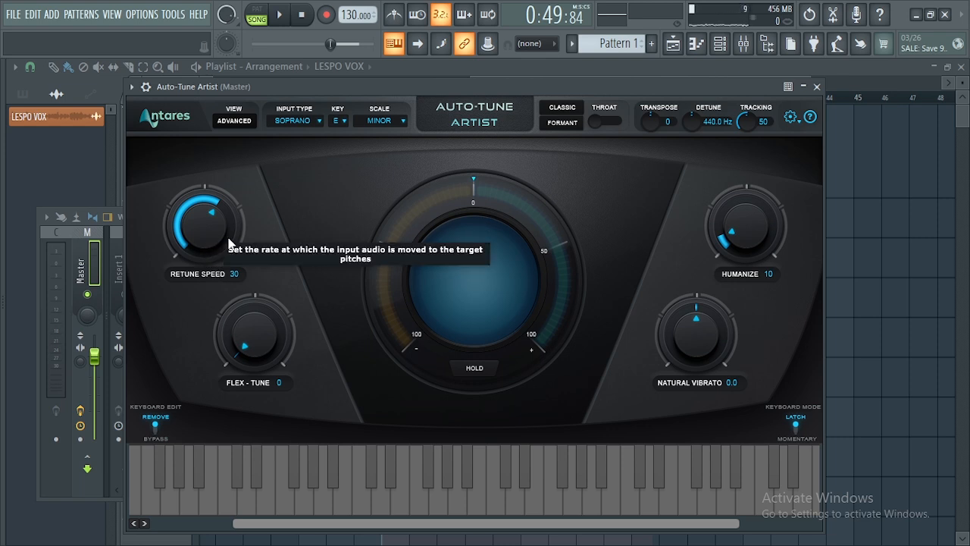
Lower Auto-Tune Artist's Retune Speed to 20 and play back the selected vocal section
scroll(206, 237, down, 6)
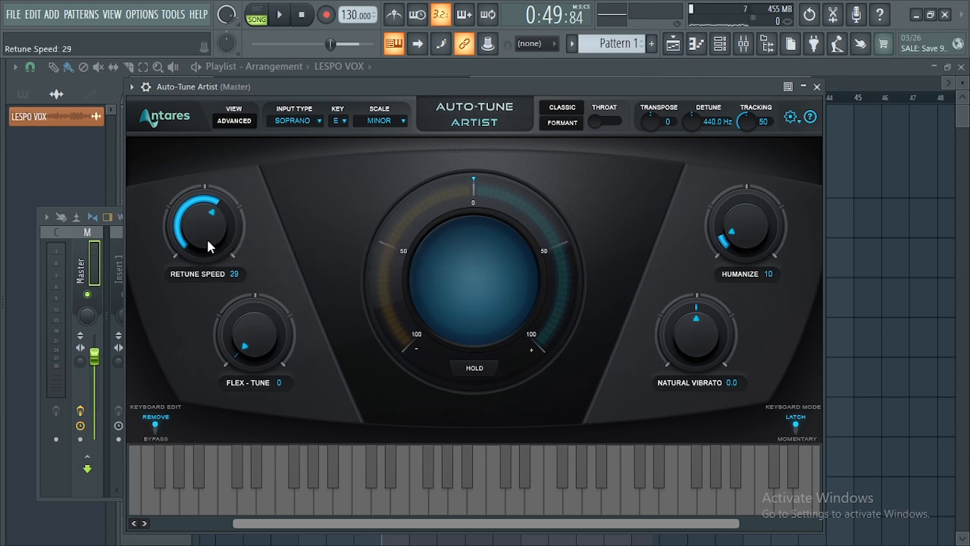
scroll(208, 234, down, 4)
key(space)
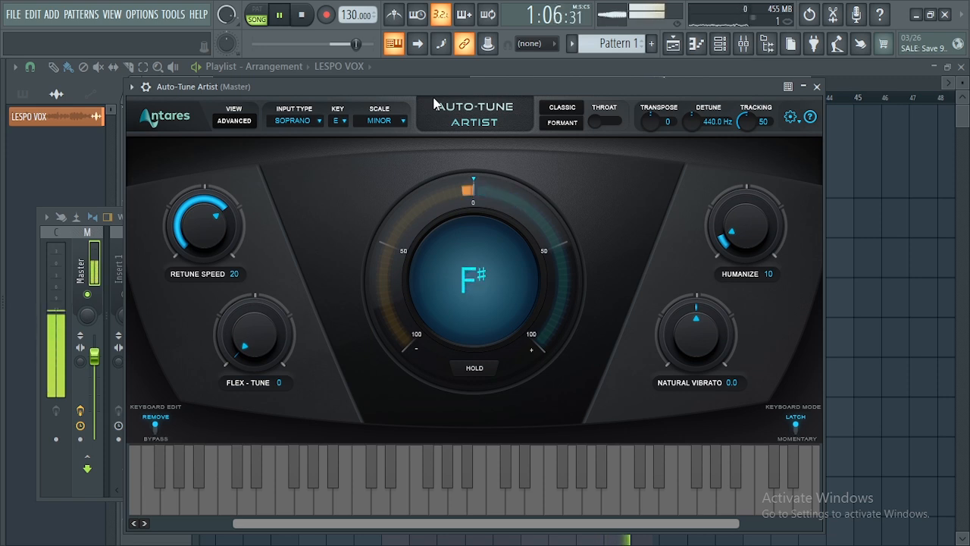
key(space)
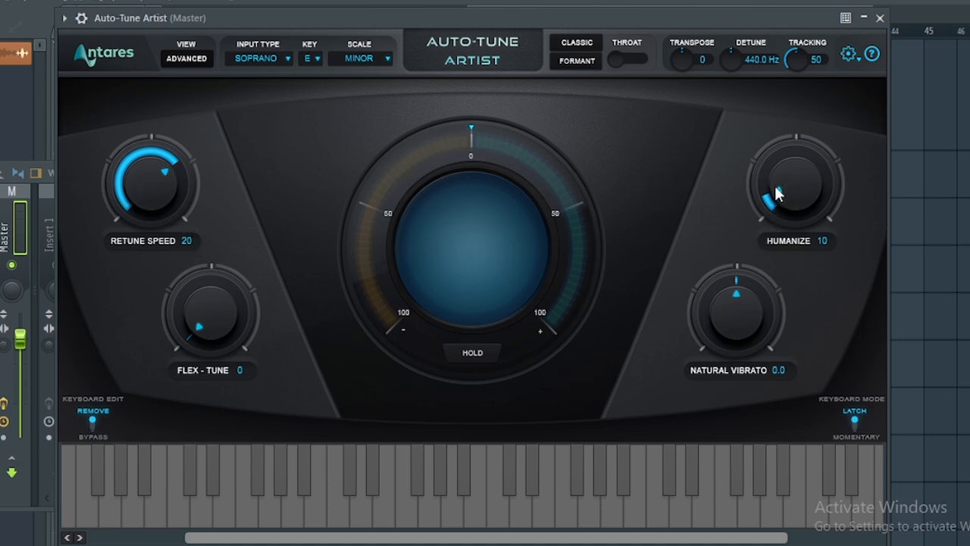
Set Auto-Tune Artist's Humanize to 20, and try a higher Flex-Tune before returning it to 0
drag(775, 189, 776, 163)
drag(215, 324, 169, 204)
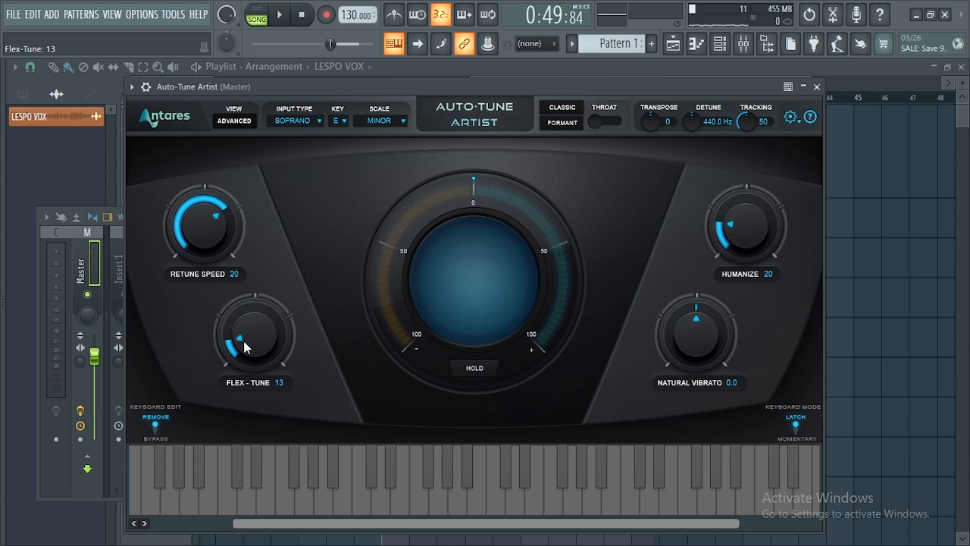
drag(246, 332, 269, 437)
Set Auto-Tune Artist's input type to Low Male, and play back the selected vocal section while closing the plugin window
click(292, 120)
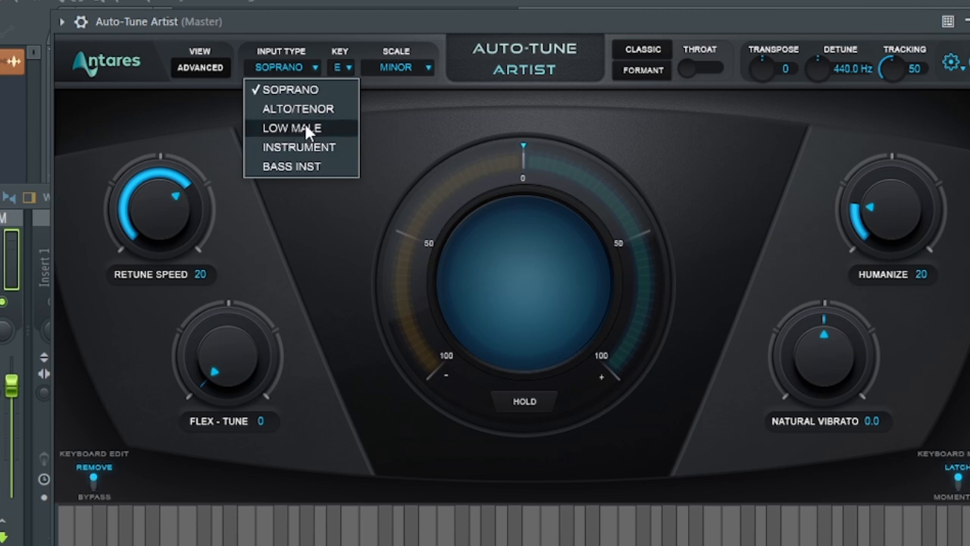
click(304, 128)
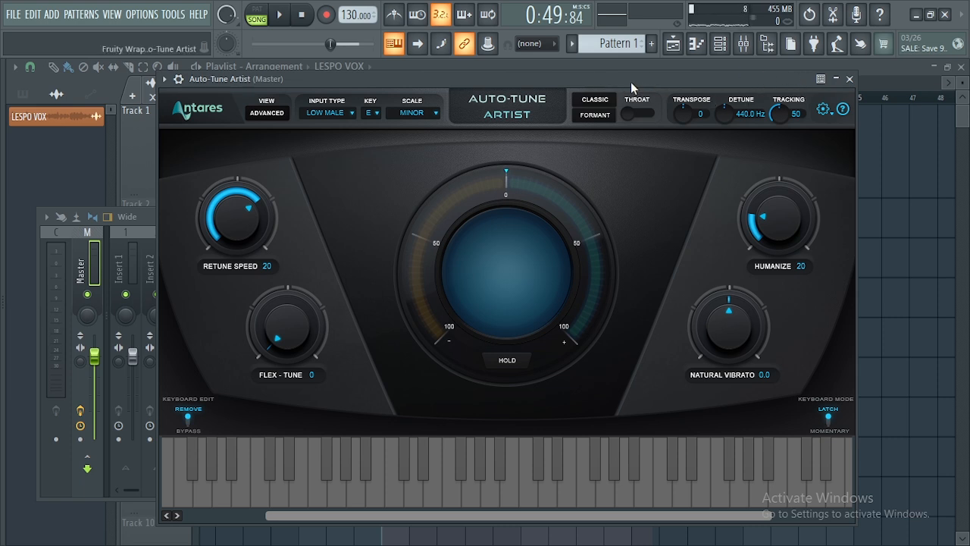
key(space)
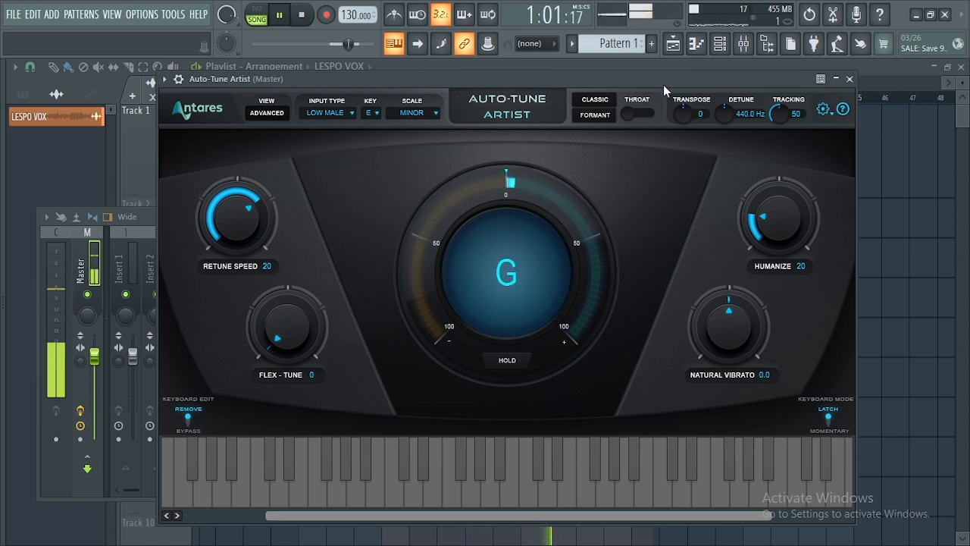
click(849, 79)
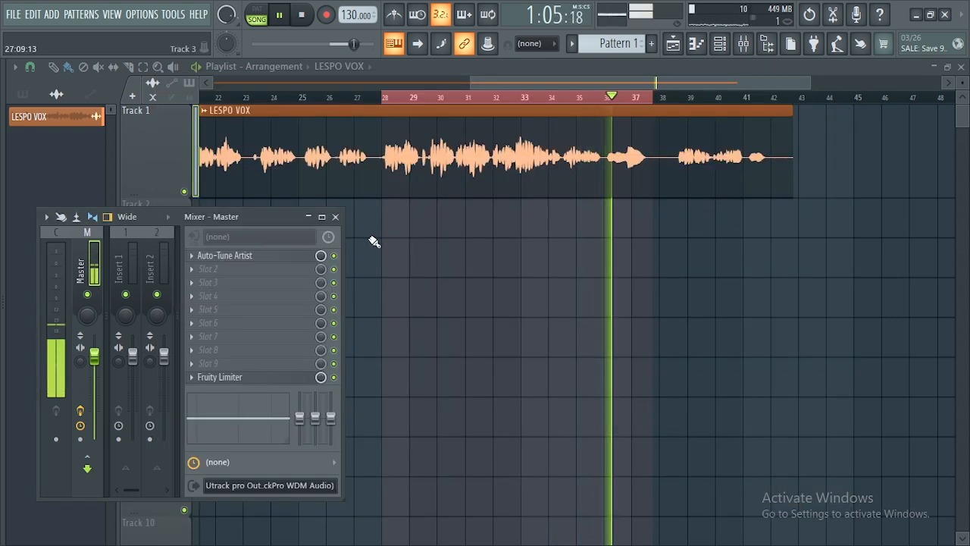